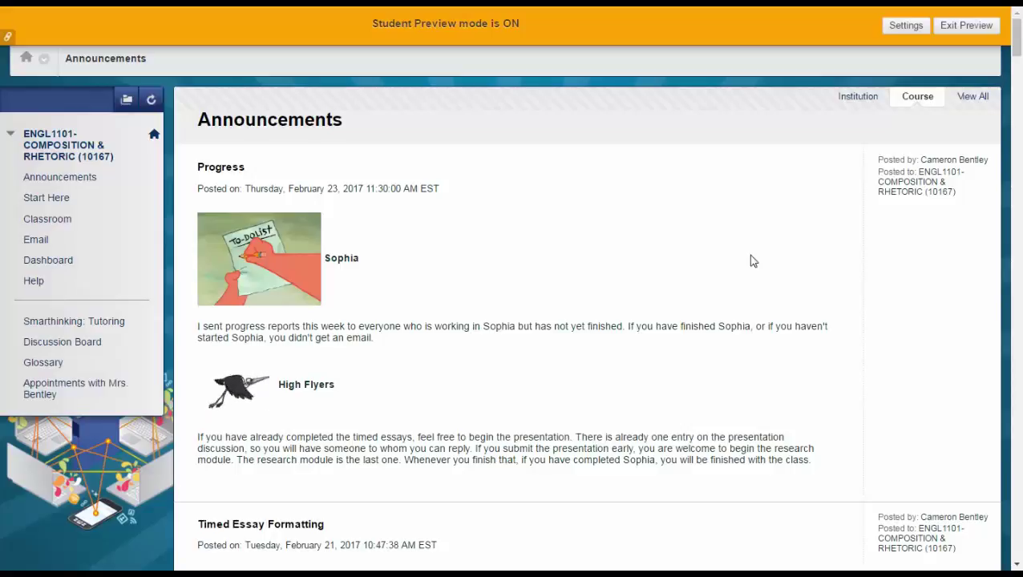
Review the goals in the ENGL1101 Classroom and its Module 1: Grammar folder as a student, and leave the student preview
left_click(59, 224)
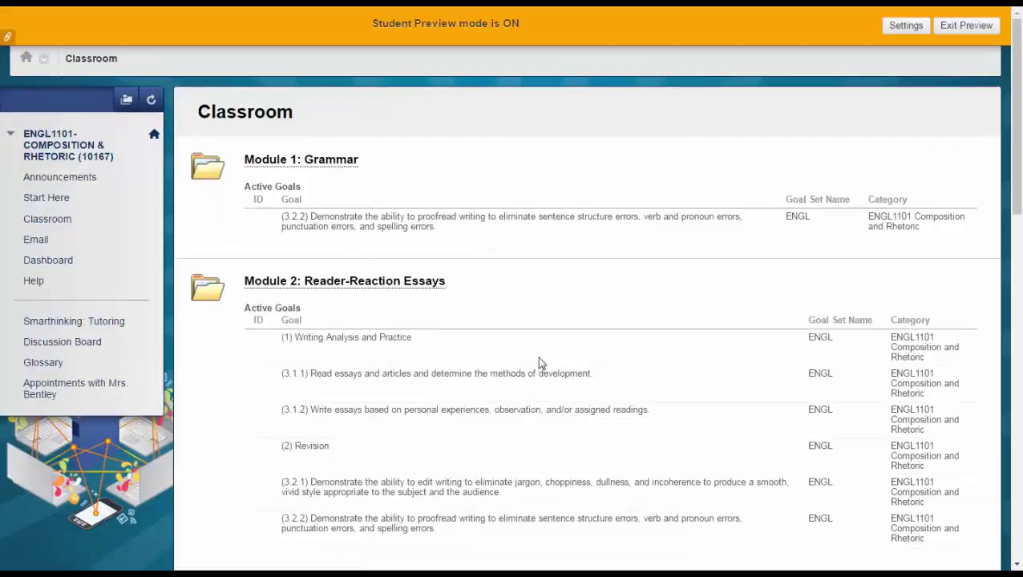
left_click(342, 165)
left_click(955, 36)
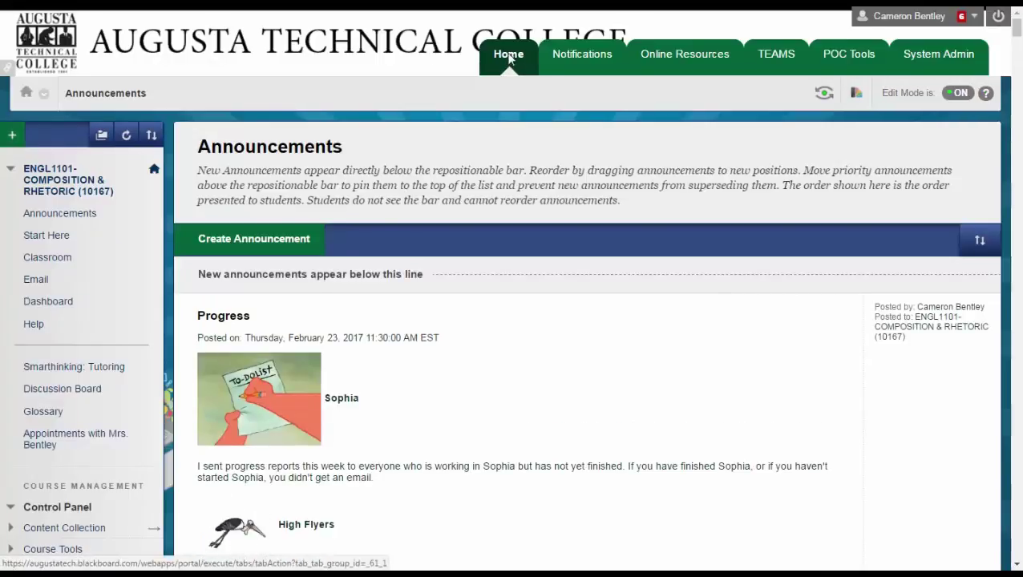
Open the 824_Training_SANDBOX course from the home page's course list and acknowledge participation in the course
left_click(510, 58)
scroll(448, 376, "down", 3)
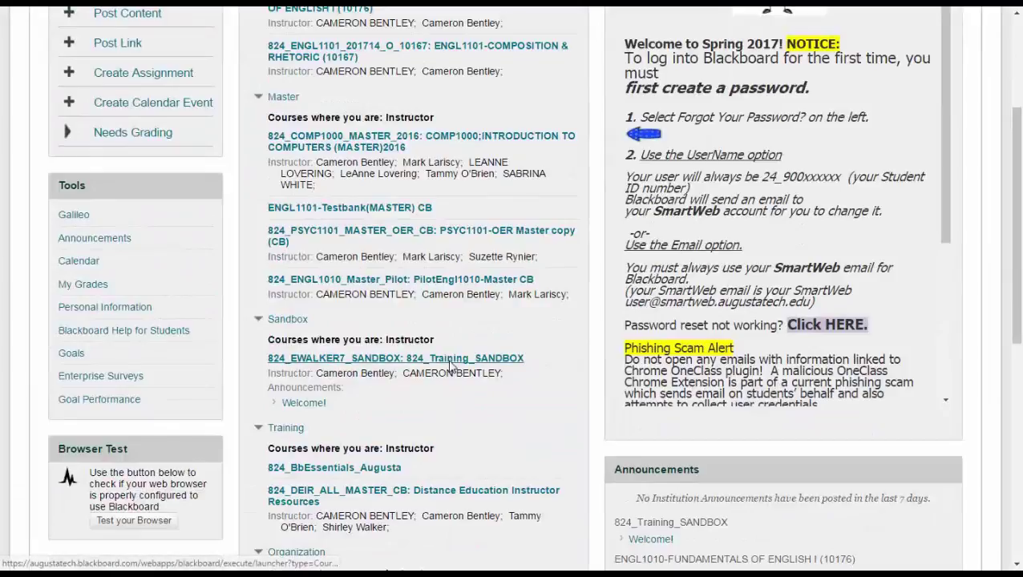
left_click(451, 366)
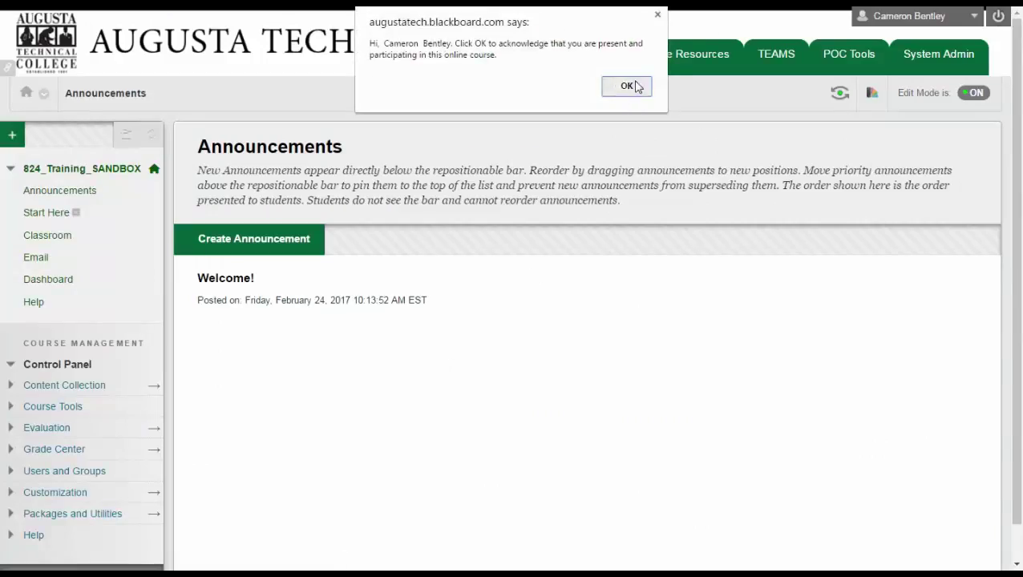
left_click(636, 89)
Examine a student's Goal Performance report, expanding the (1) Fasteners goal to see its aligned assessments and performance level
left_click(32, 406)
scroll(129, 410, "down", 3)
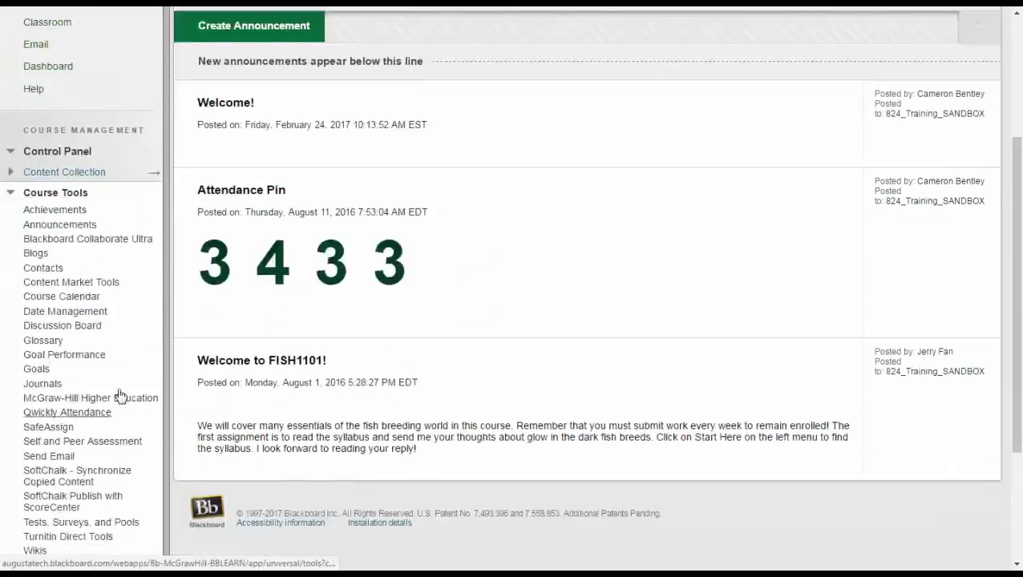
left_click(71, 363)
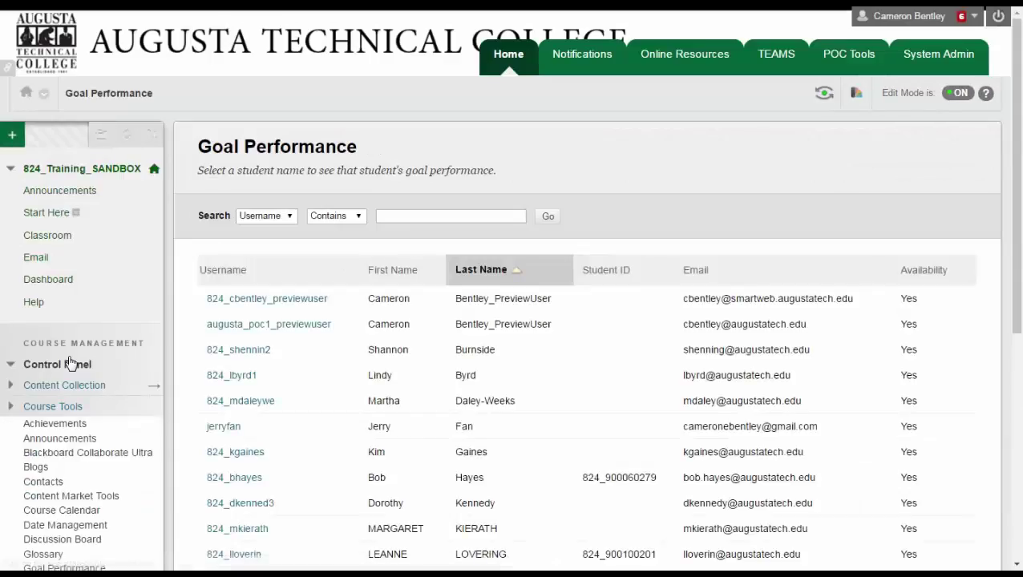
scroll(593, 343, "down", 3)
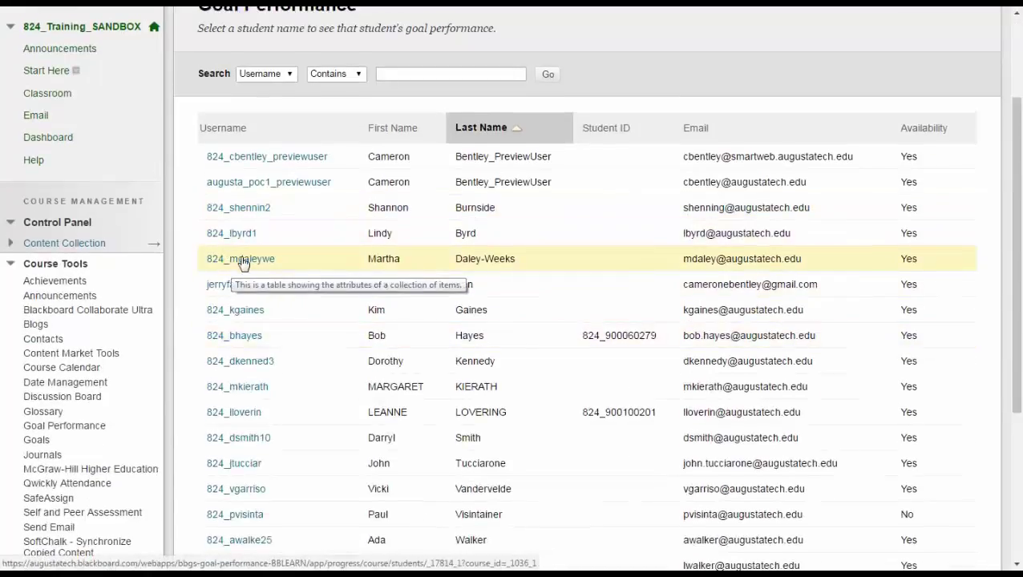
left_click(241, 259)
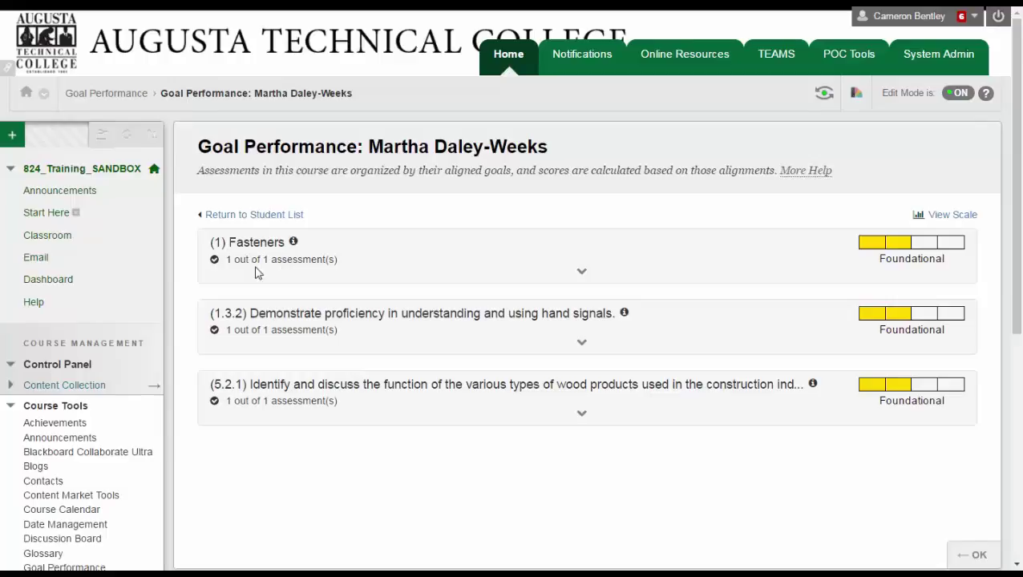
left_click(583, 275)
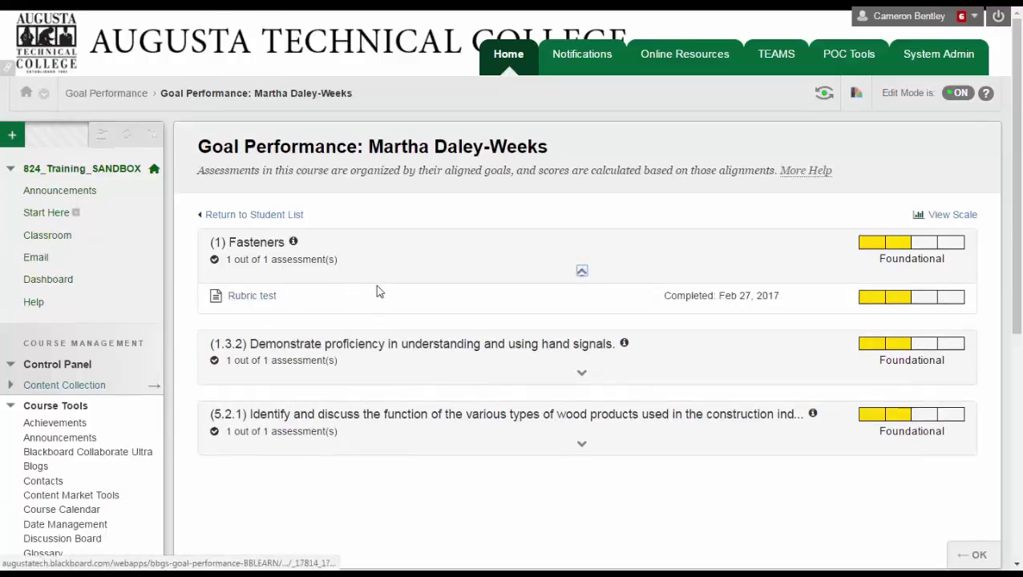
mouse_move(901, 252)
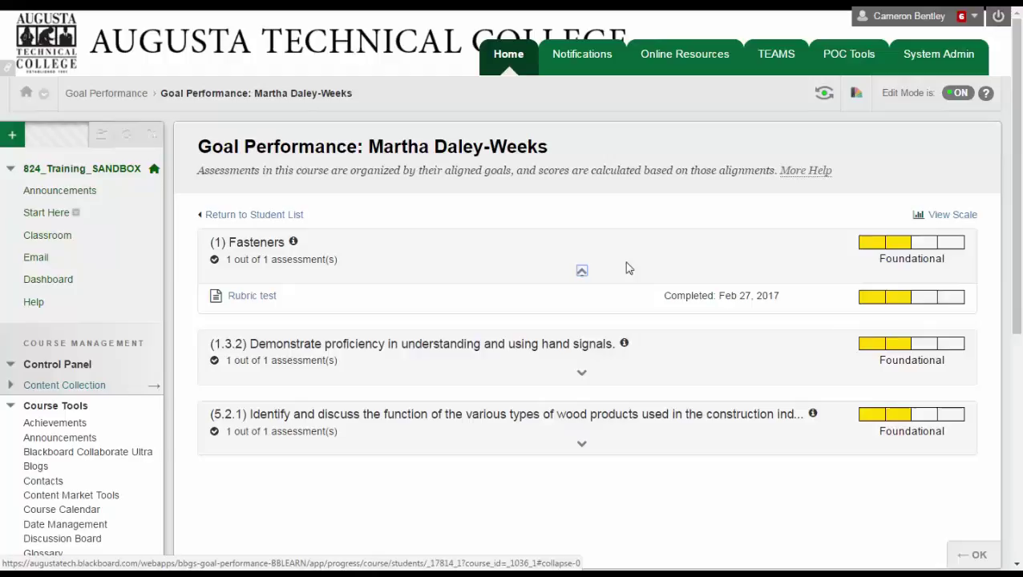
Go to the Classroom content area of the ENGL1010 Fundamentals of English I (10176) course
left_click(511, 56)
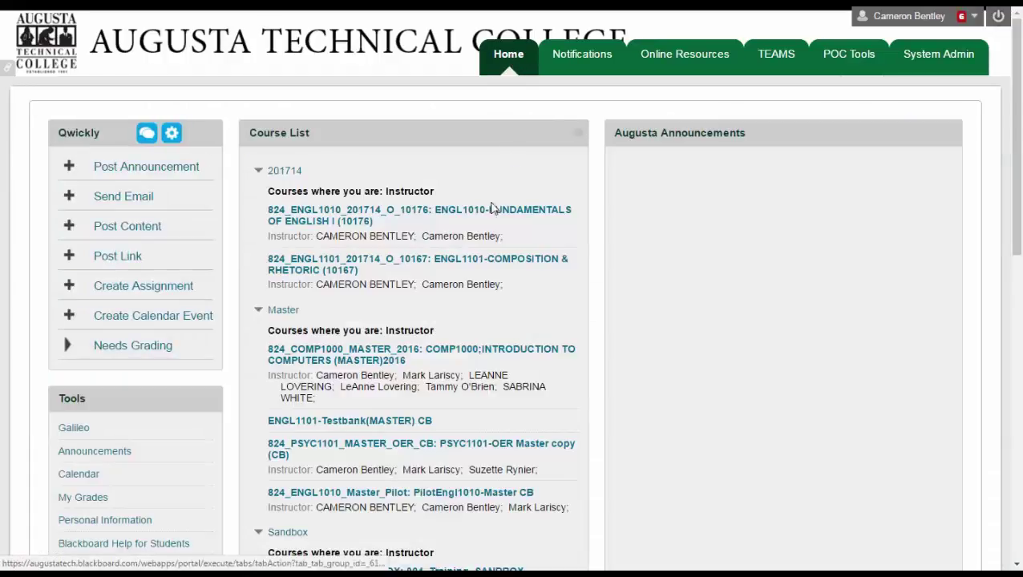
left_click(492, 213)
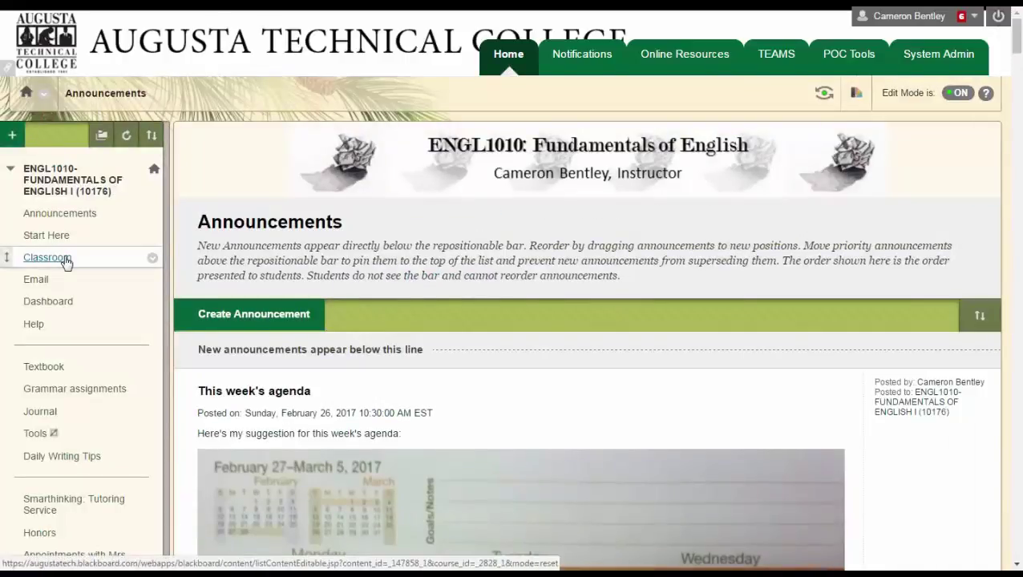
left_click(65, 260)
left_click(341, 190)
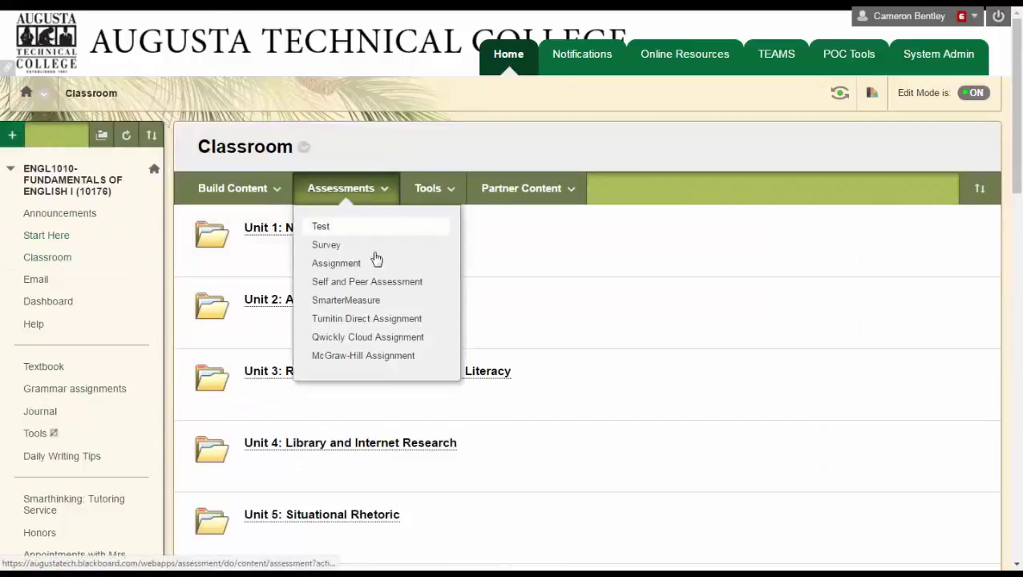
Start adding alignments to Unit 1: New Literacies, filtering goals by State Standard, goal set ENGL and category ENGL1010 Fundamentals of English I
left_click(379, 231)
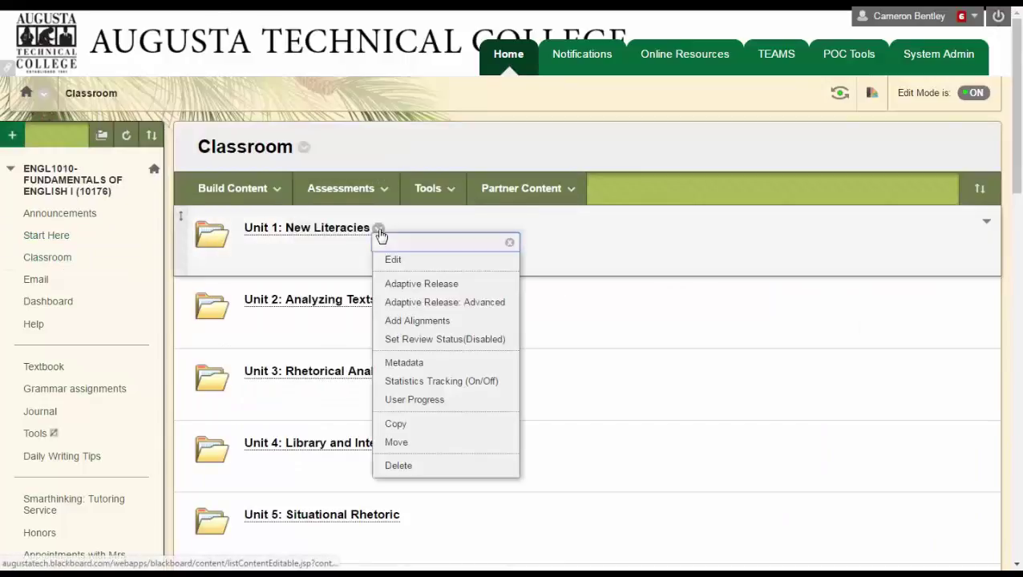
left_click(396, 324)
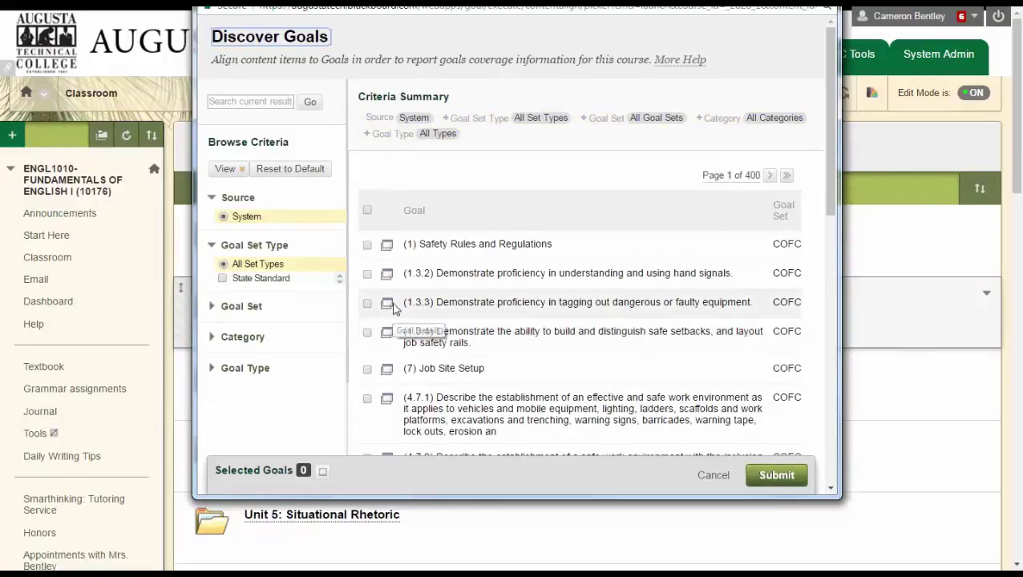
left_click(223, 279)
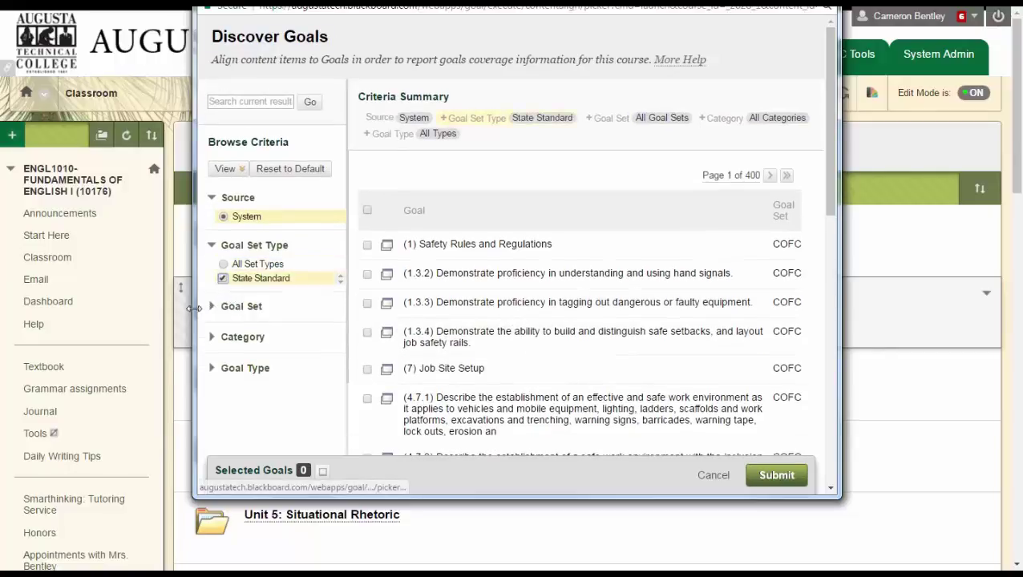
left_click(213, 308)
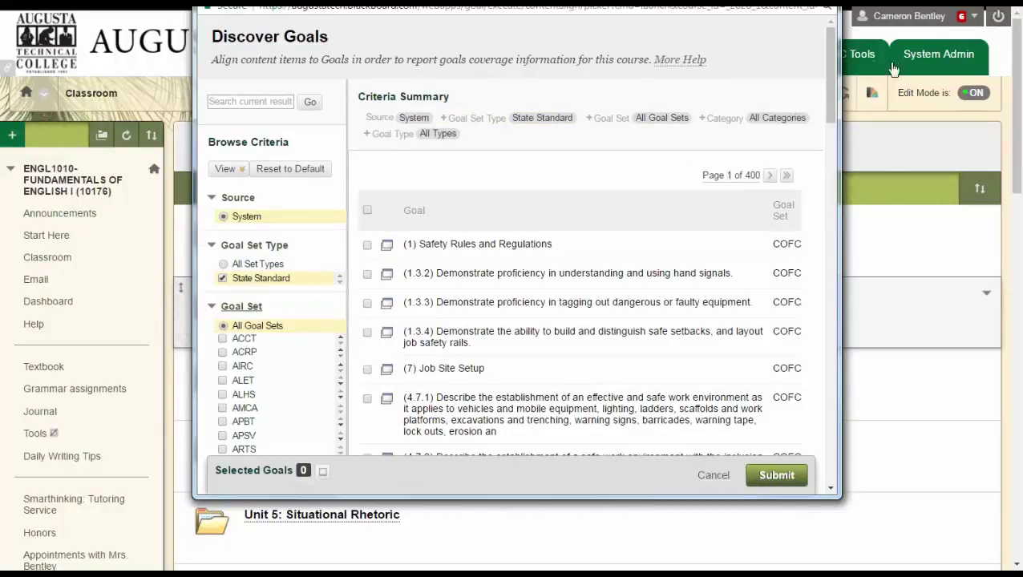
left_click_drag(829, 97, 818, 269)
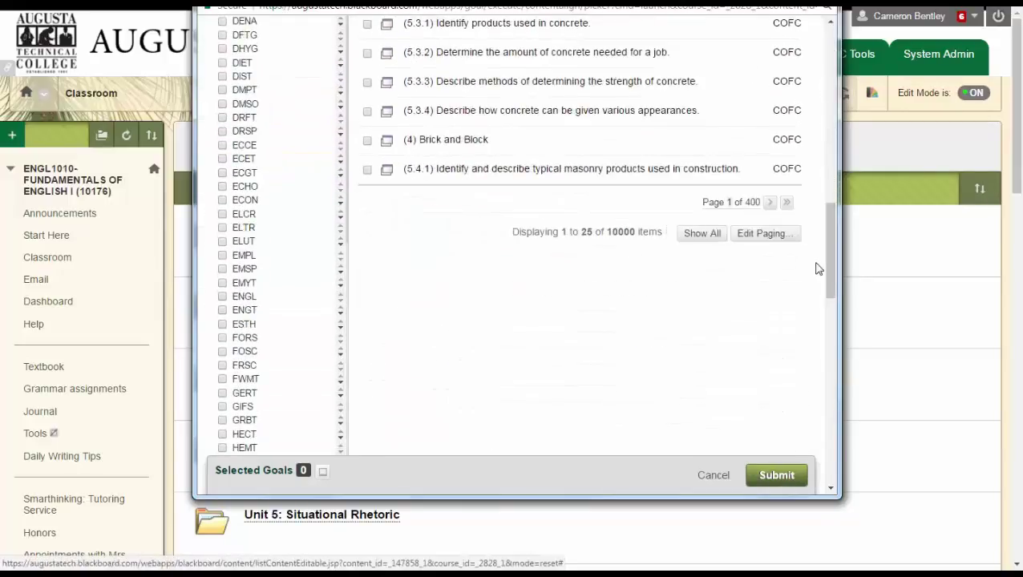
left_click(223, 297)
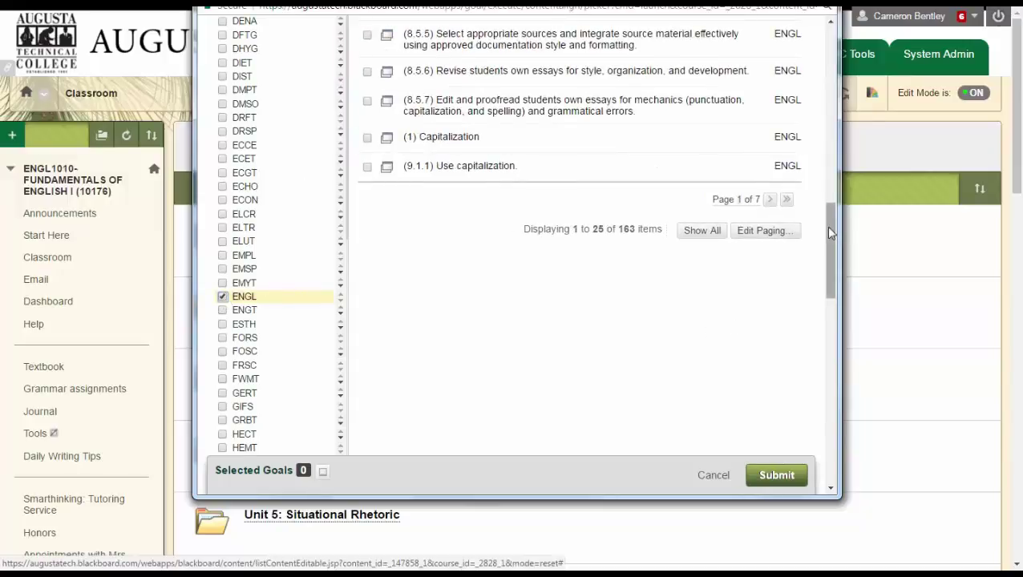
left_click_drag(831, 240, 824, 431)
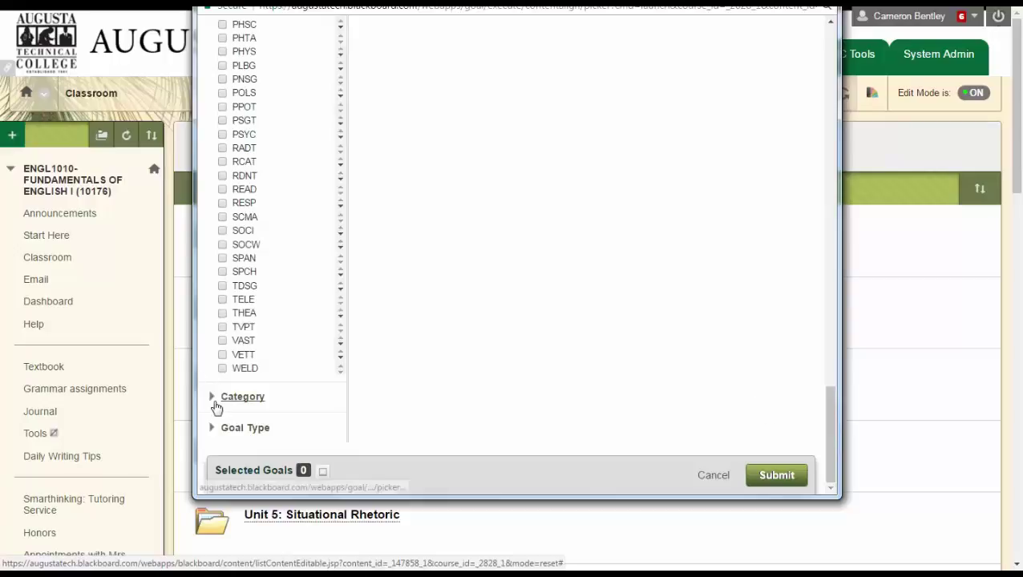
left_click(213, 401)
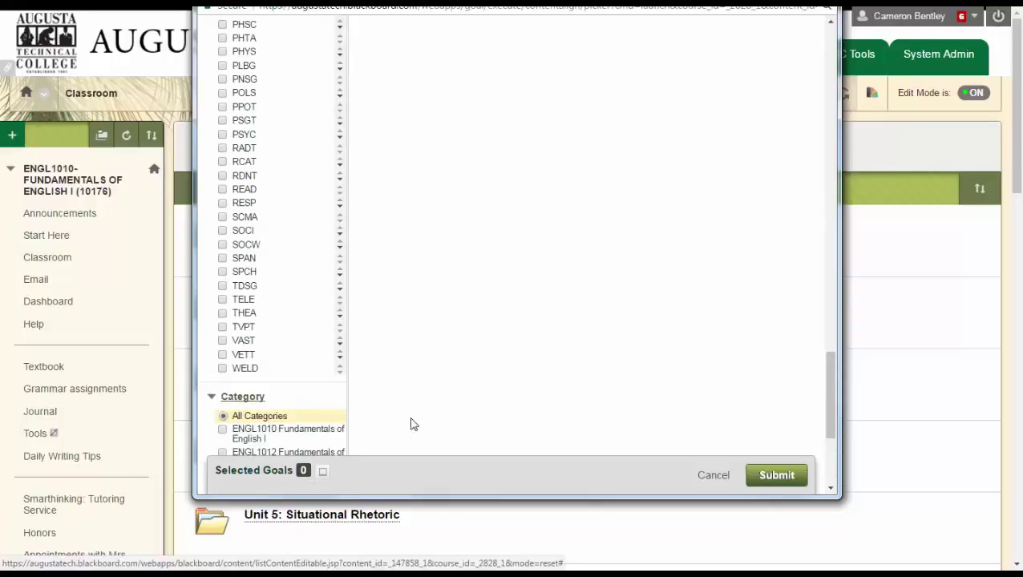
left_click(223, 431)
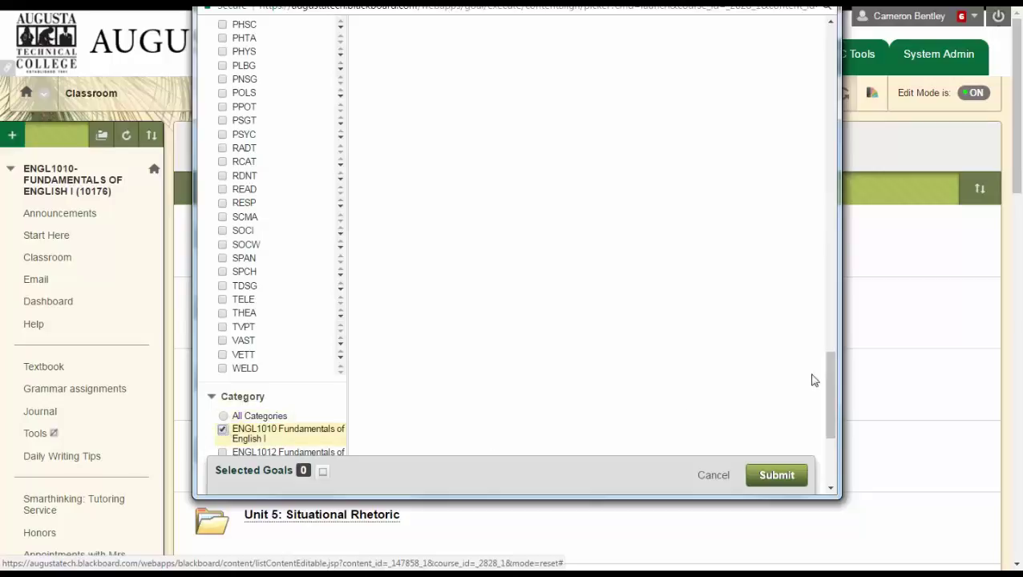
left_click_drag(827, 409, 838, 73)
scroll(838, 72, "down", 2)
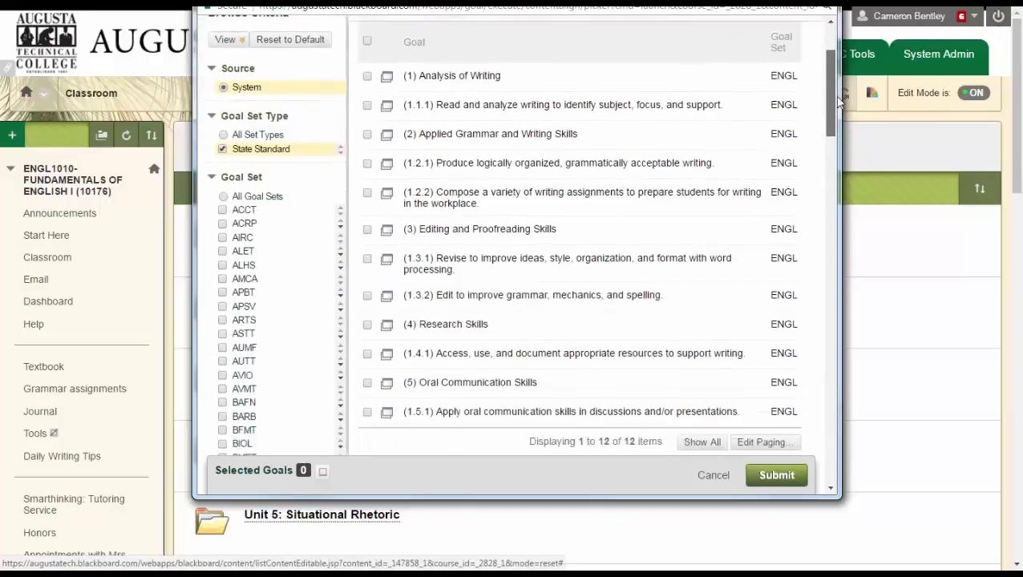
Align Unit 1: New Literacies with goals 1.1.1, 1.2.1 and 1.2.2, and toggle the status of the 1.1.1 alignment
left_click_drag(525, 0, 692, 21)
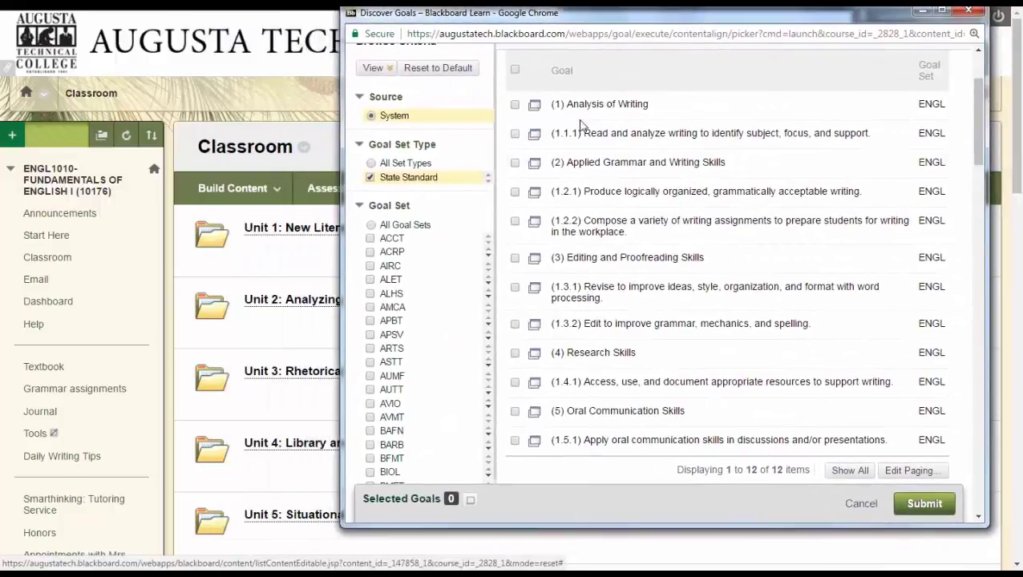
left_click(515, 135)
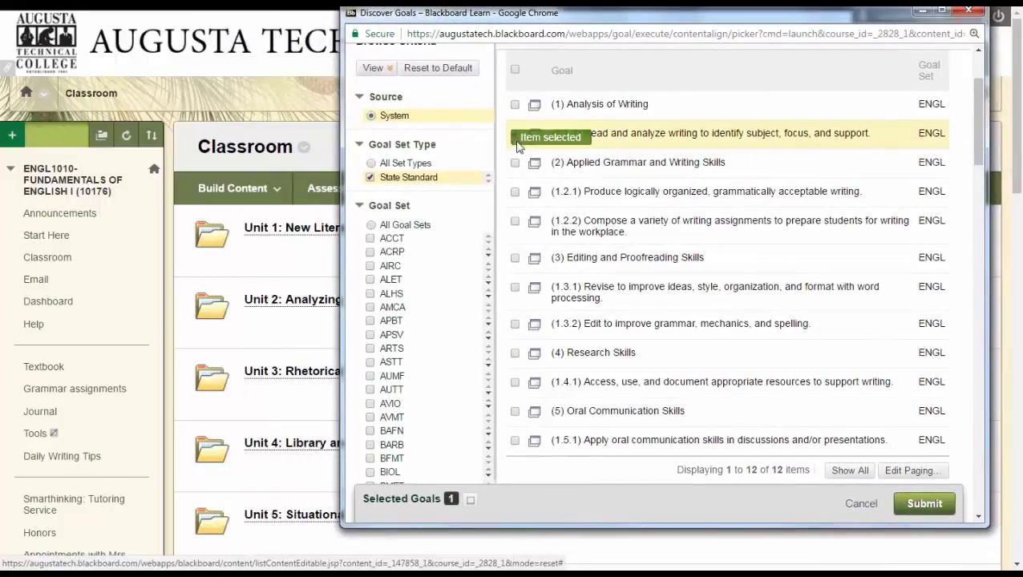
left_click(515, 221)
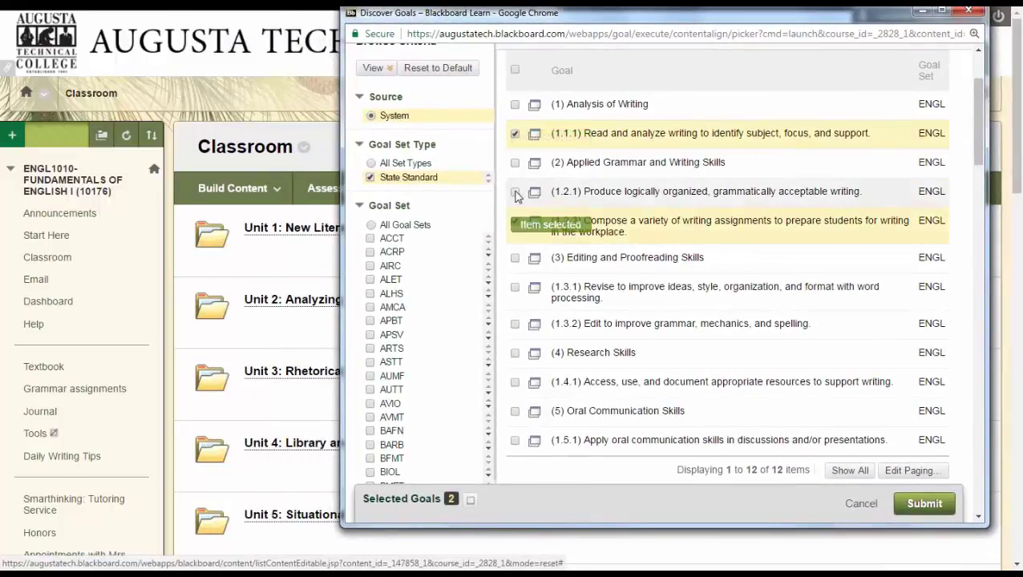
left_click(515, 193)
left_click(924, 503)
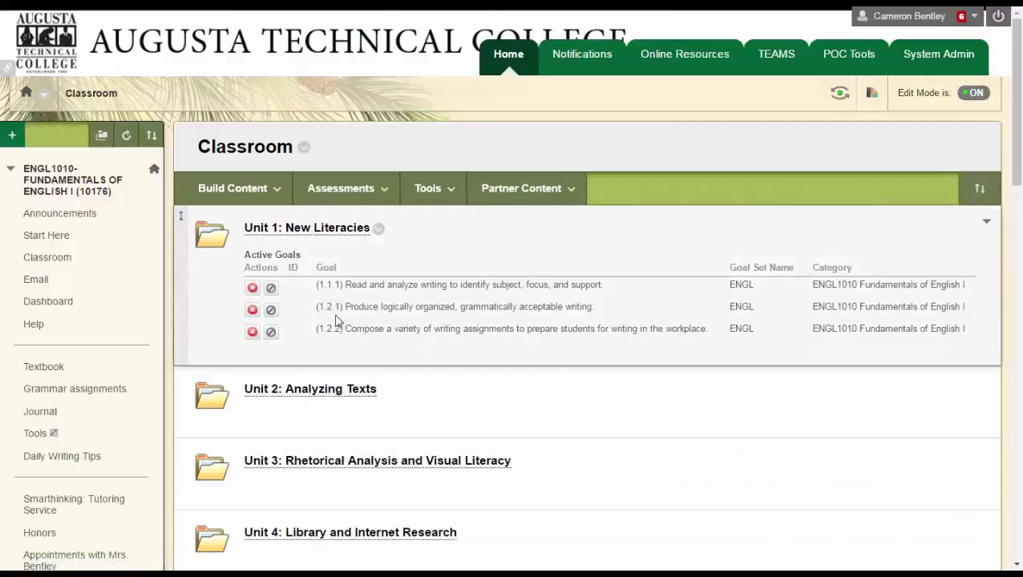
left_click(271, 287)
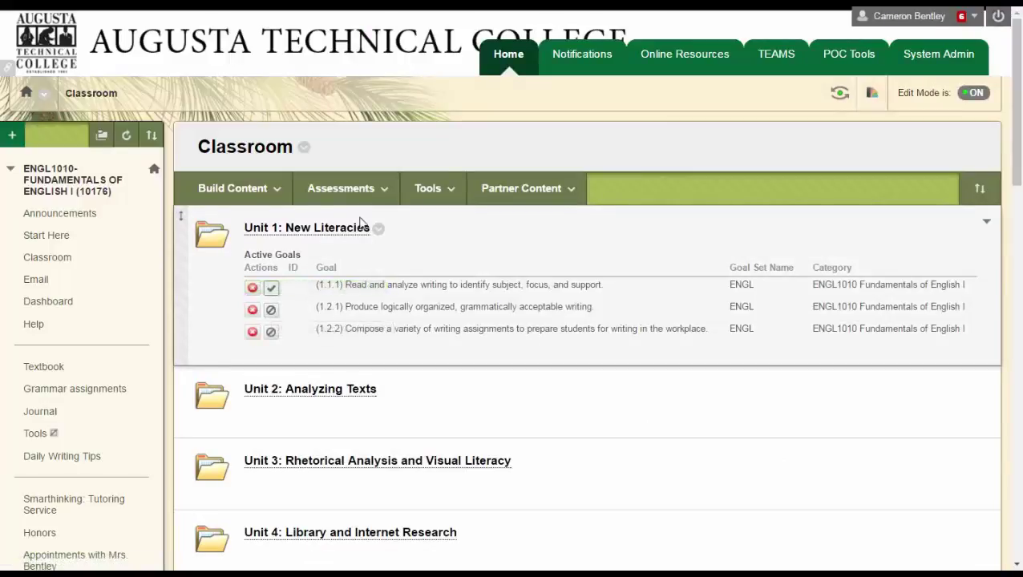
Open the Assignments folder inside Unit 1: New Literacies and locate Quiz 1
left_click(336, 227)
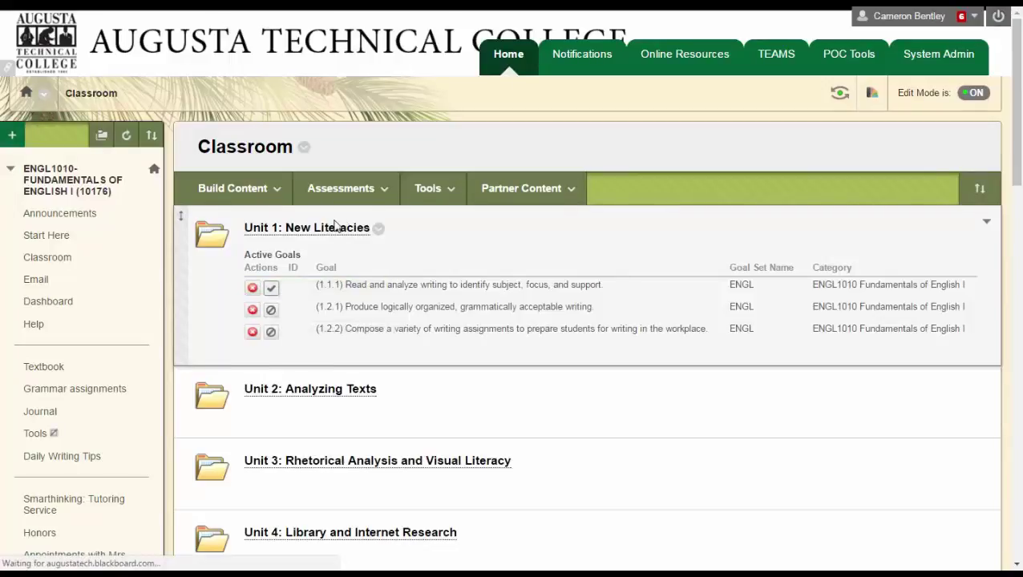
left_click(297, 308)
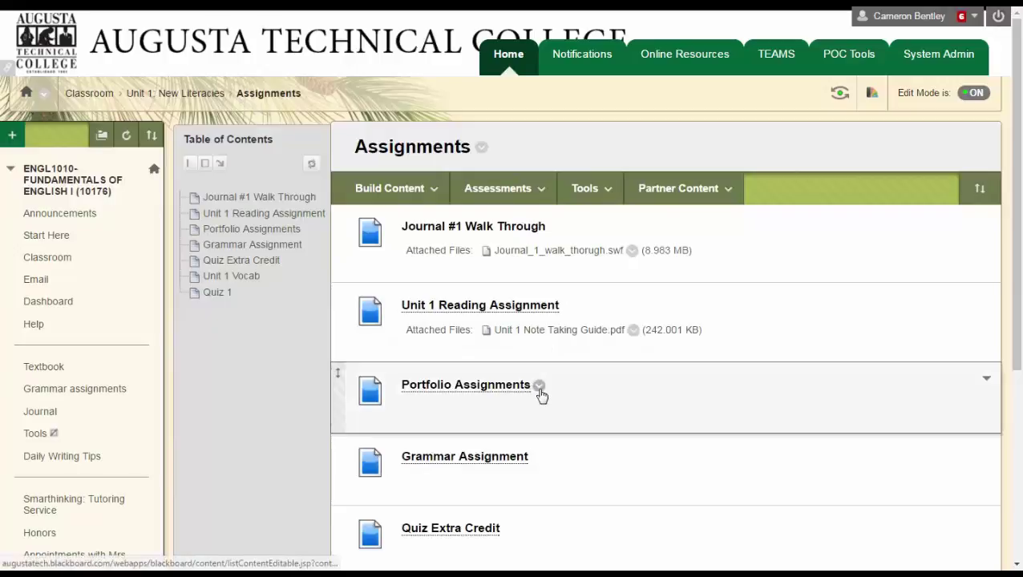
scroll(531, 441, "down", 3)
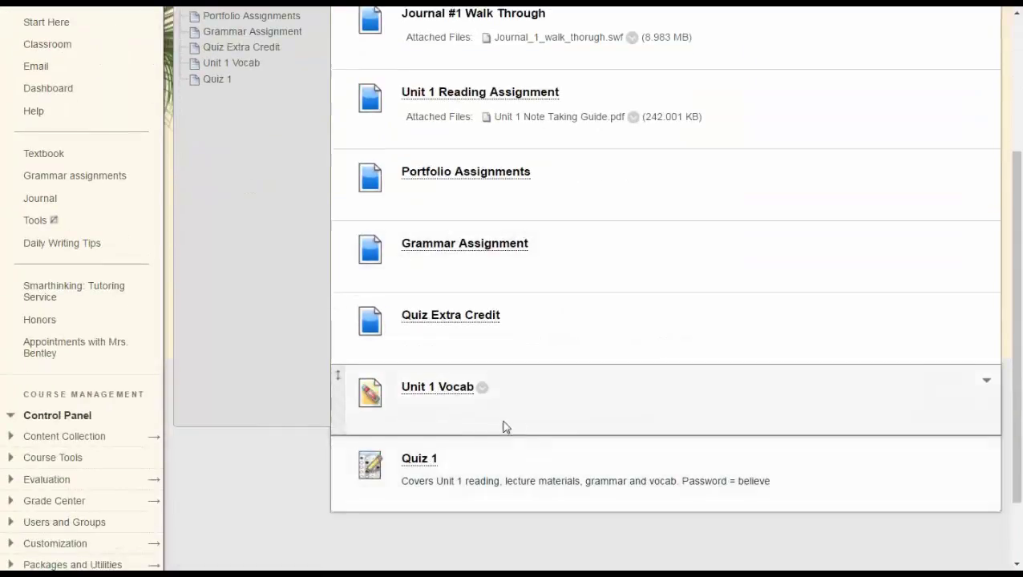
Start adding alignments to Quiz 1, filtering the goals by set type State Standard and goal set ENGL
left_click(447, 462)
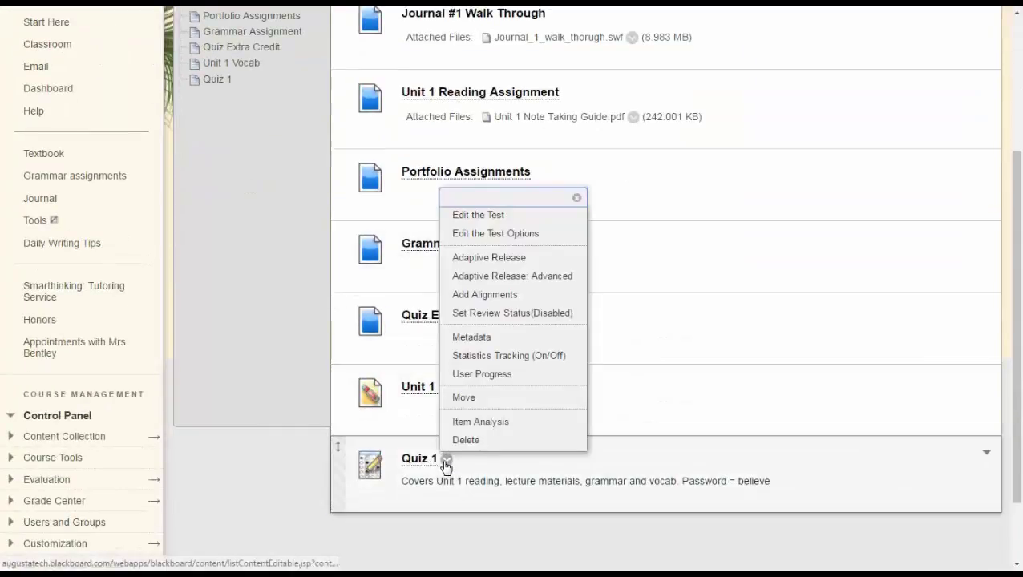
left_click(488, 300)
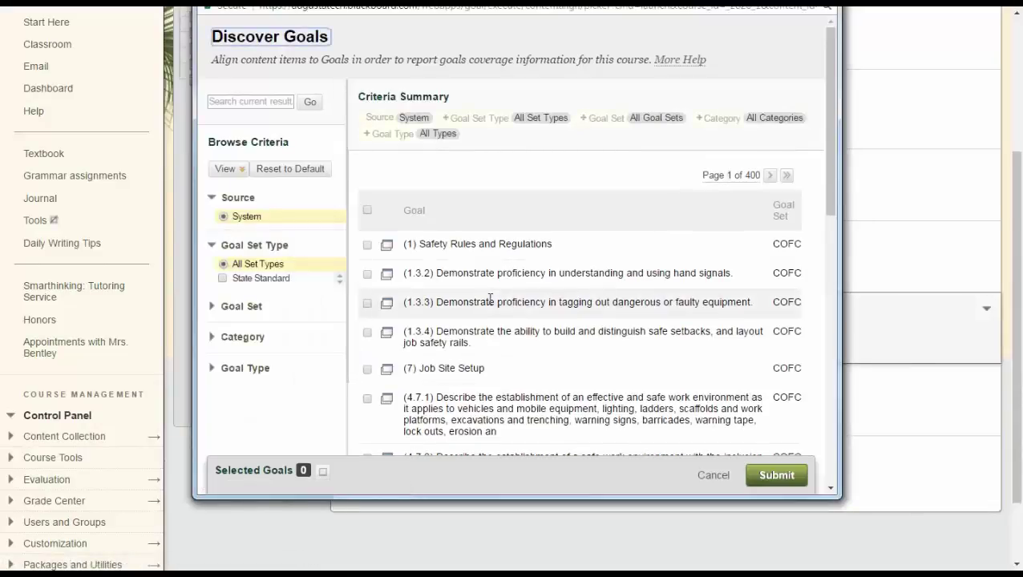
left_click(244, 258)
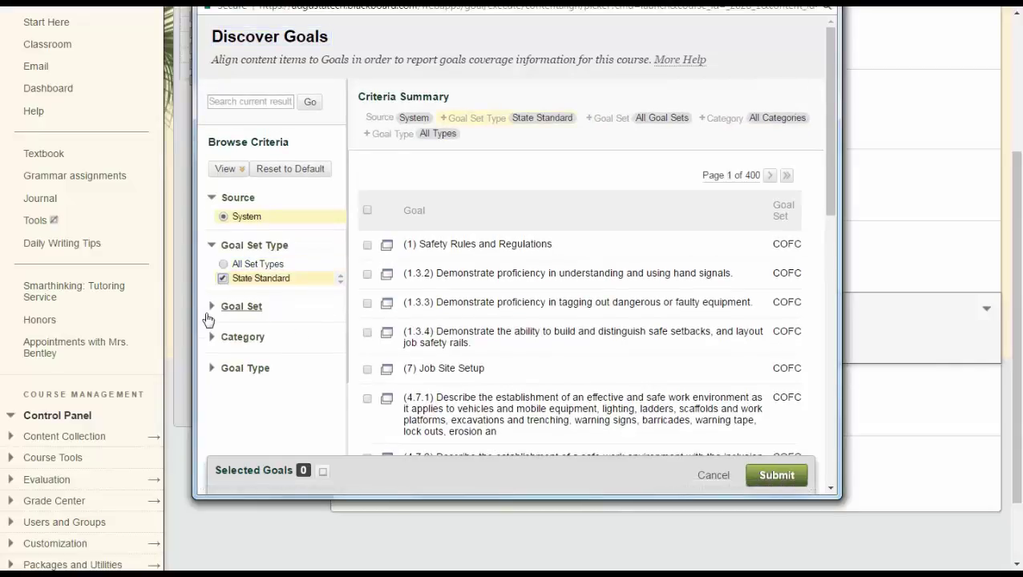
left_click(213, 307)
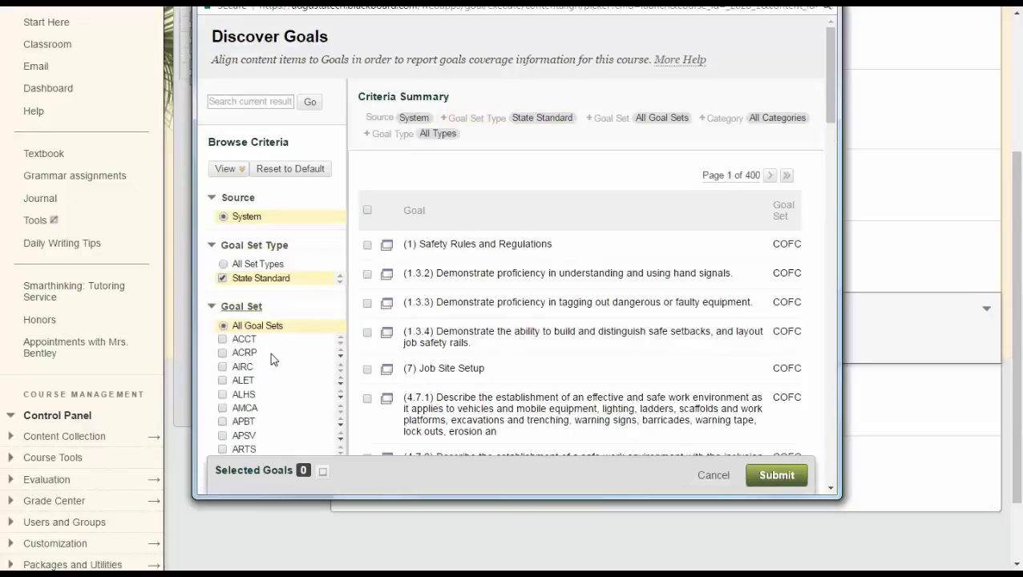
scroll(270, 359, "down", 4)
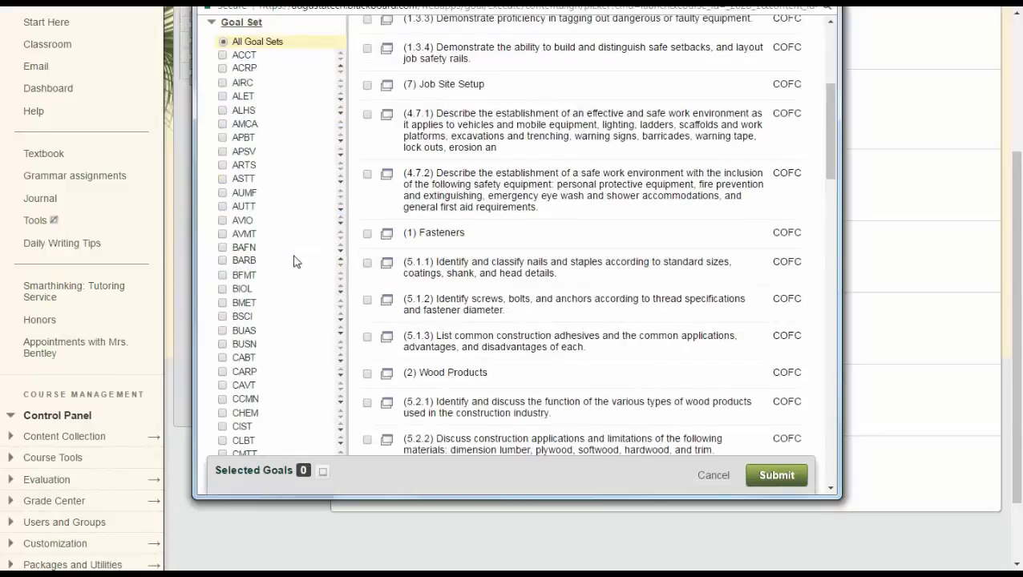
scroll(293, 262, "down", 3)
scroll(294, 264, "down", 2)
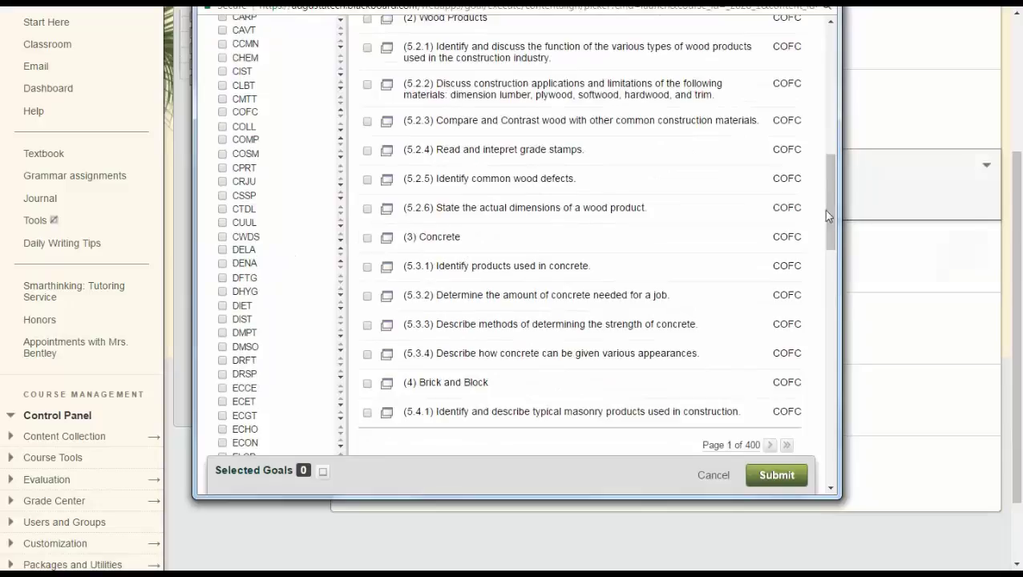
left_click_drag(827, 209, 831, 267)
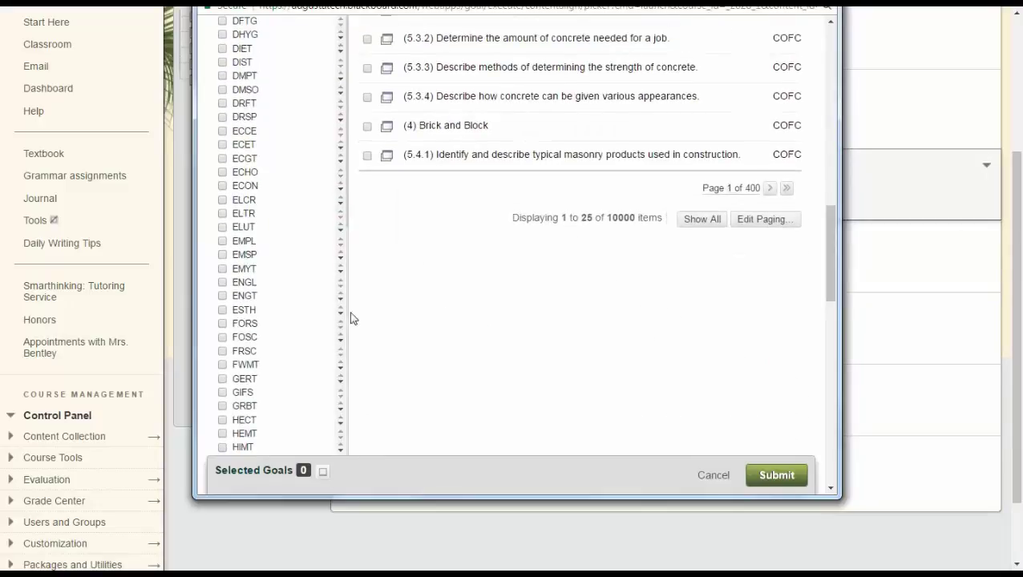
left_click(223, 283)
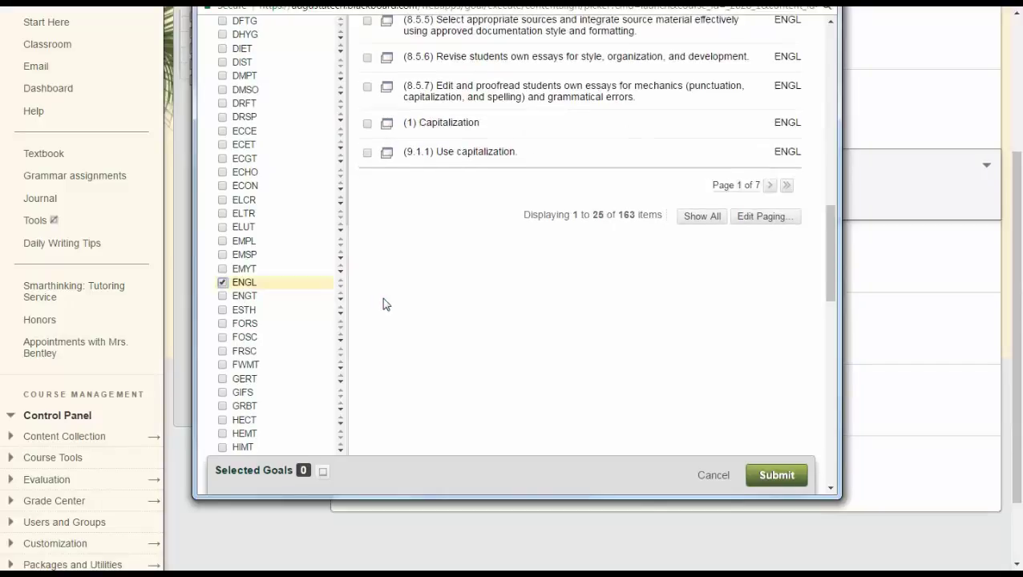
Narrow the goal list to the category ENGL1010 Fundamentals of English I
left_click_drag(832, 245, 822, 431)
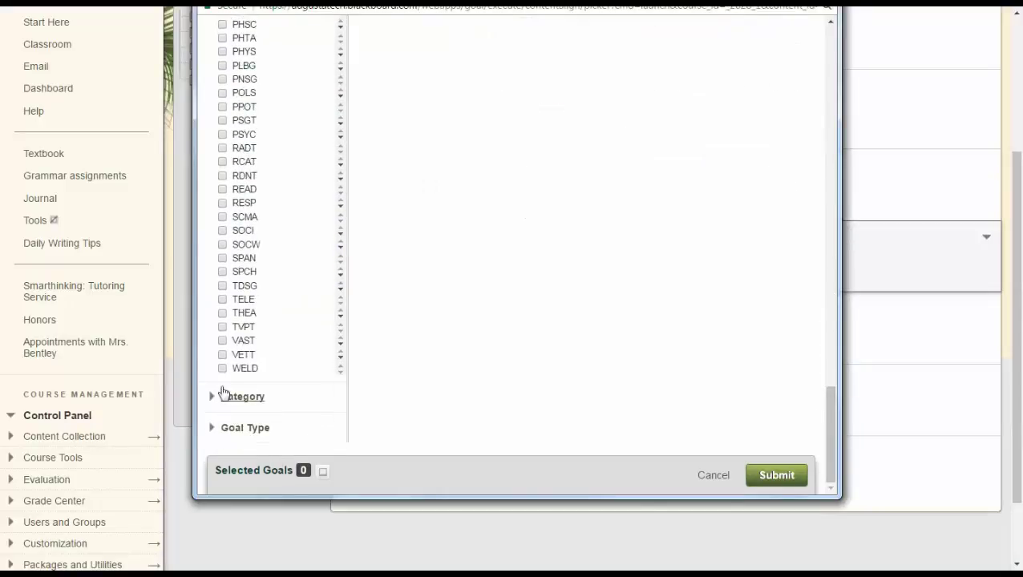
left_click(214, 398)
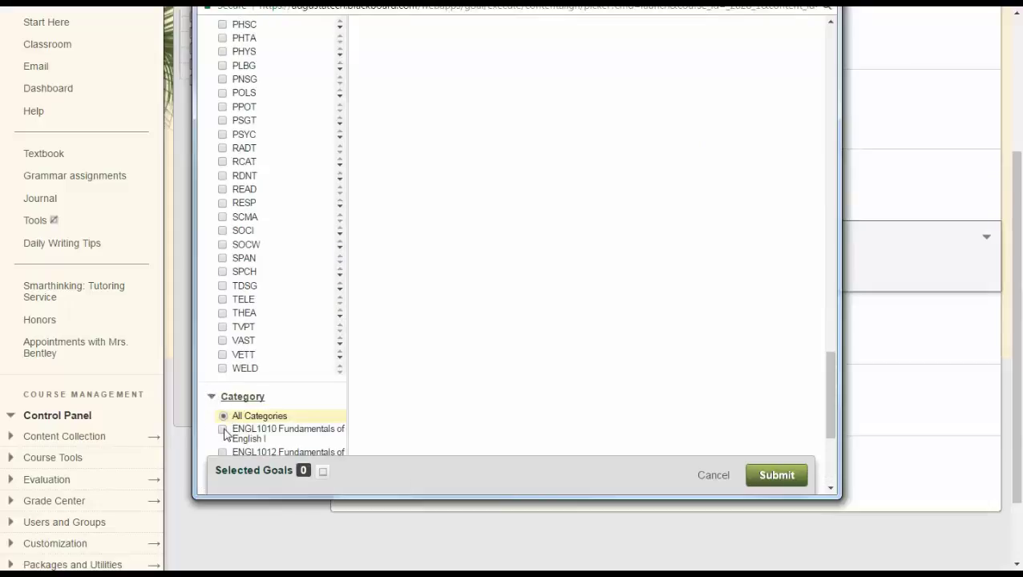
left_click(223, 430)
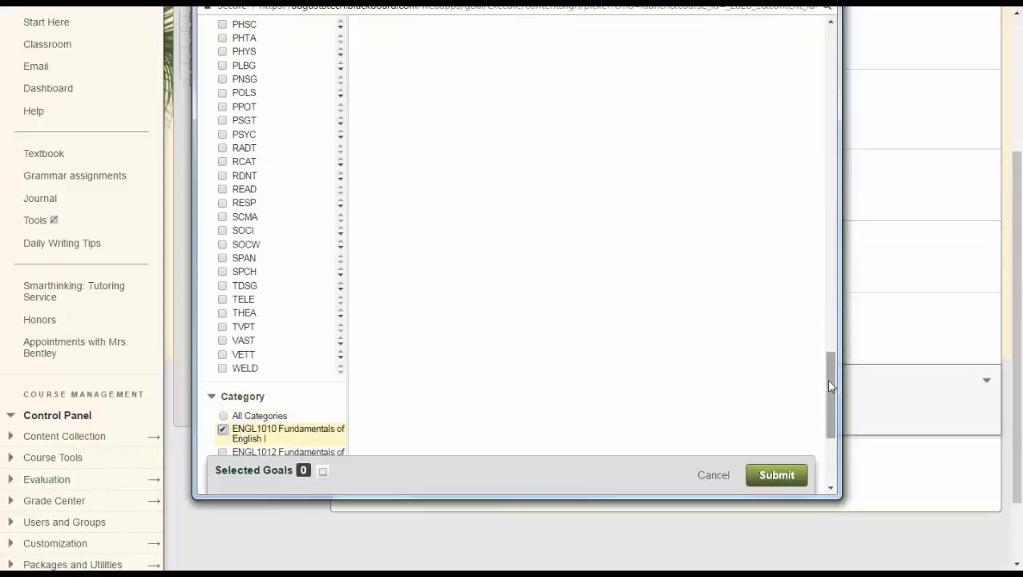
Select goals 1.1.1 and 1.2.1 from the filtered list and submit them as alignments for Quiz 1
left_click_drag(826, 380, 837, 261)
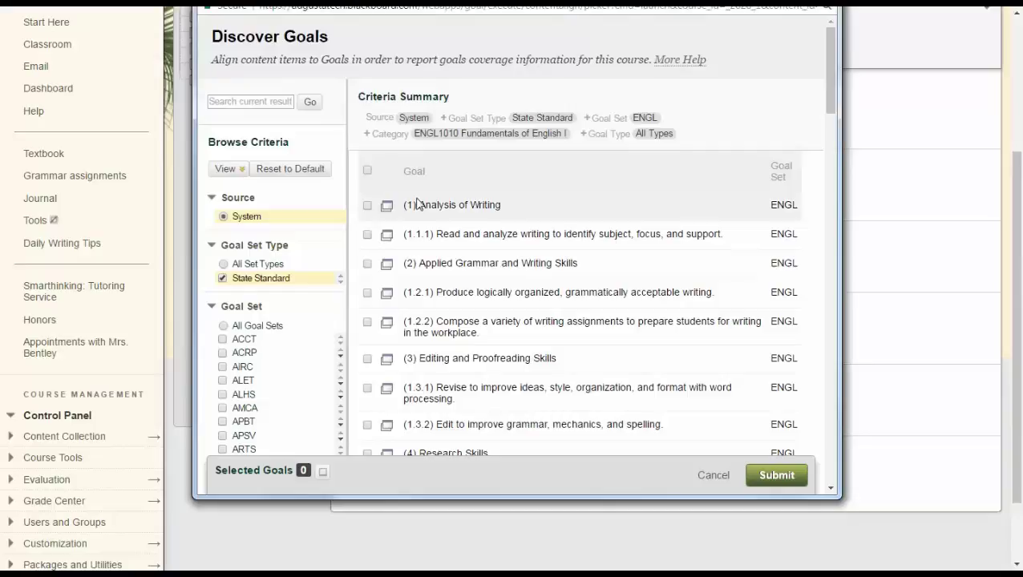
left_click(368, 235)
left_click(368, 293)
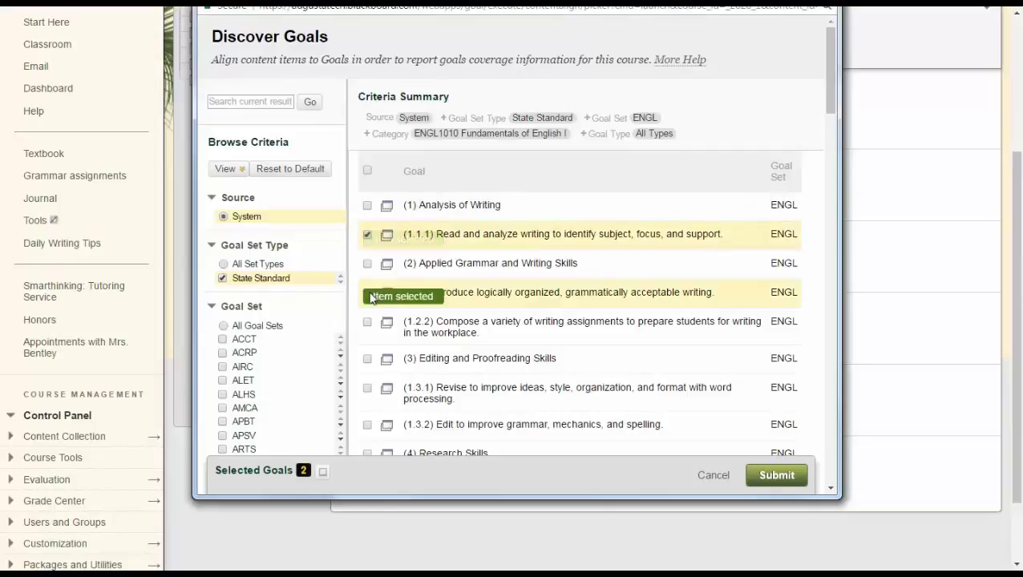
left_click(775, 475)
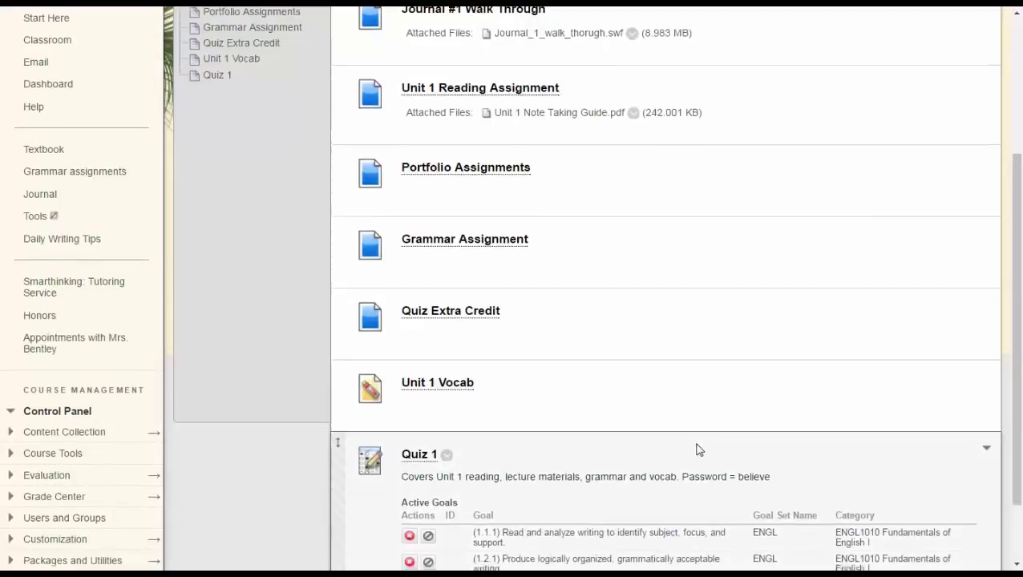
Check the goals aligned with Quiz 1 and open the course's Goal Performance tool
scroll(697, 445, "down", 2)
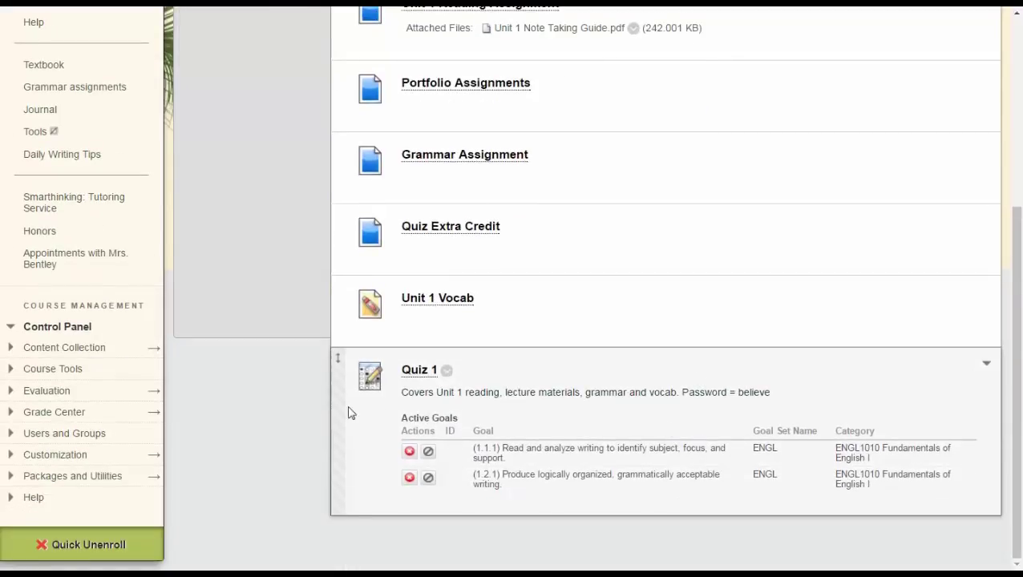
left_click(11, 374)
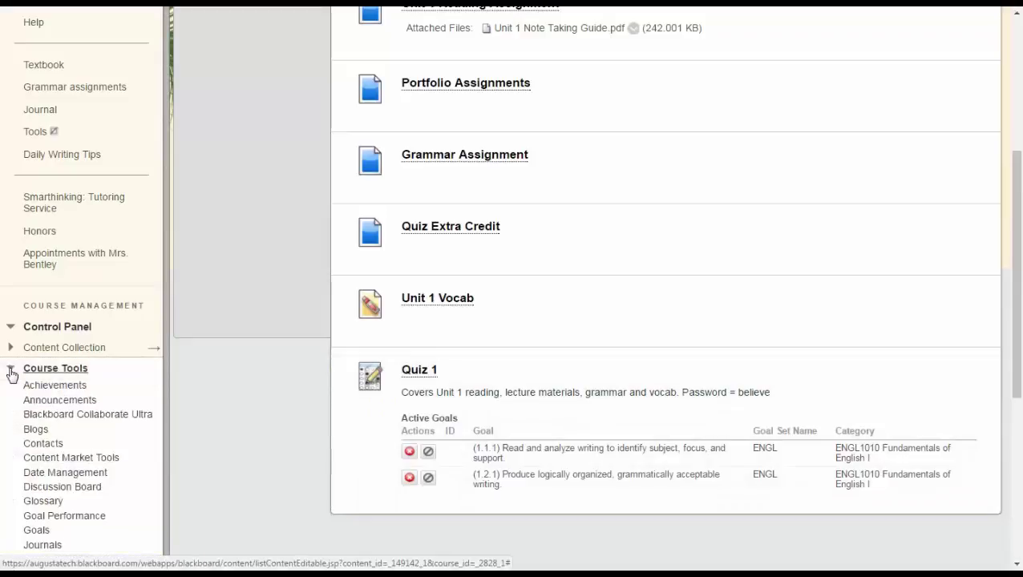
left_click(50, 519)
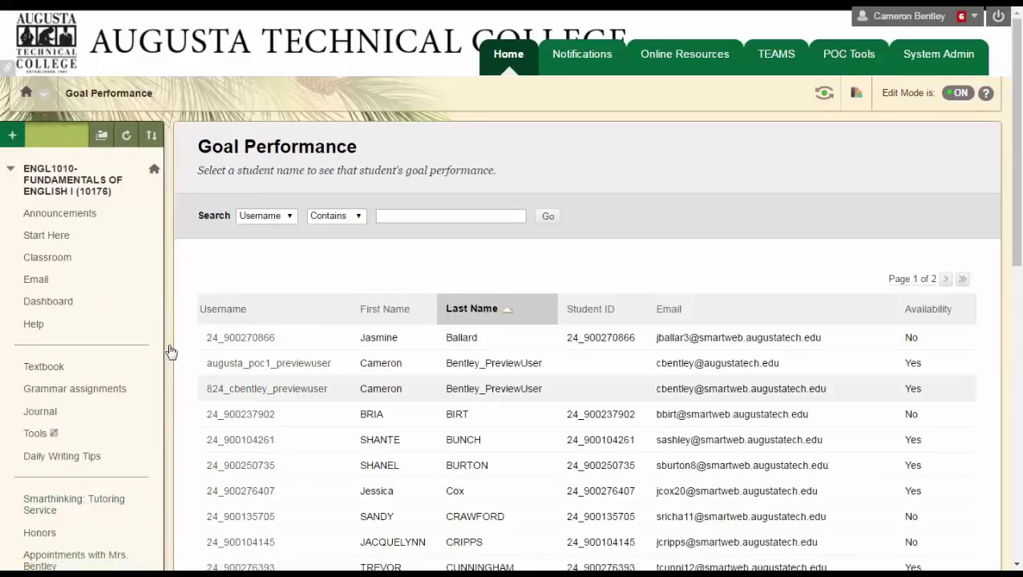
Return to the Classroom content area and create a tool link to Goal Performance there, keeping the link name Goal Performance
left_click(50, 258)
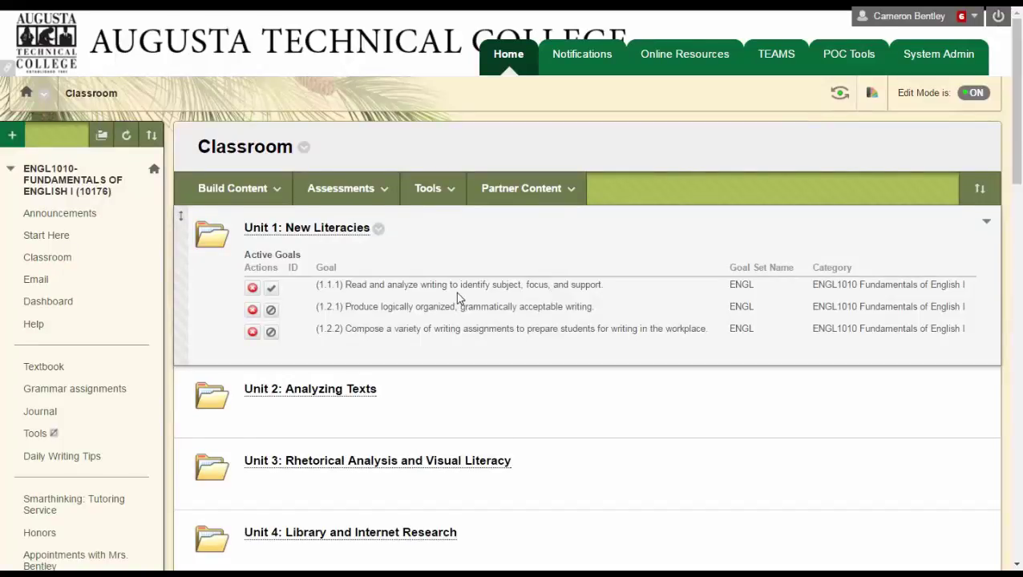
scroll(457, 294, "down", 5)
scroll(455, 298, "down", 4)
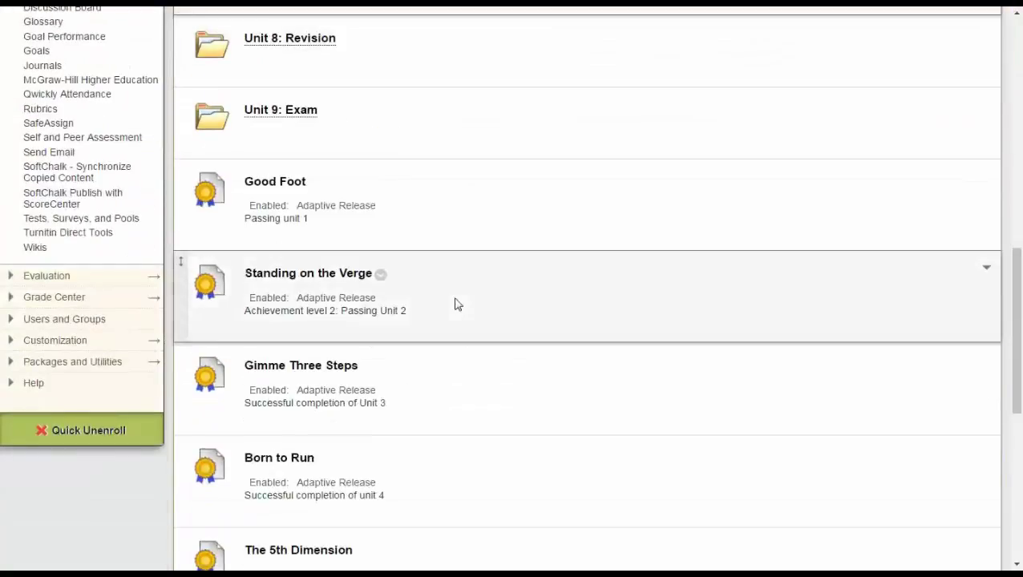
scroll(454, 303, "up", 10)
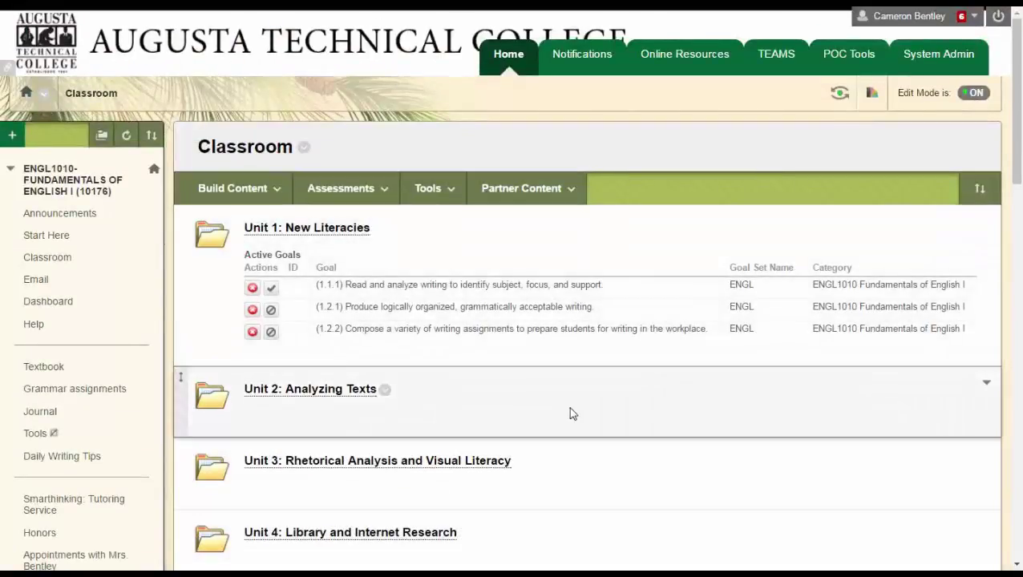
left_click(449, 192)
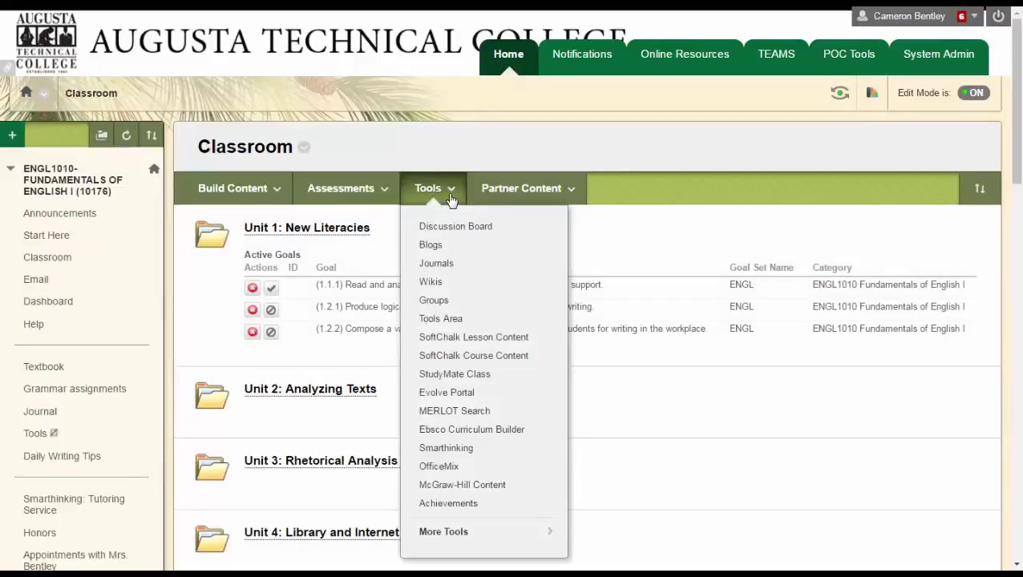
left_click(467, 540)
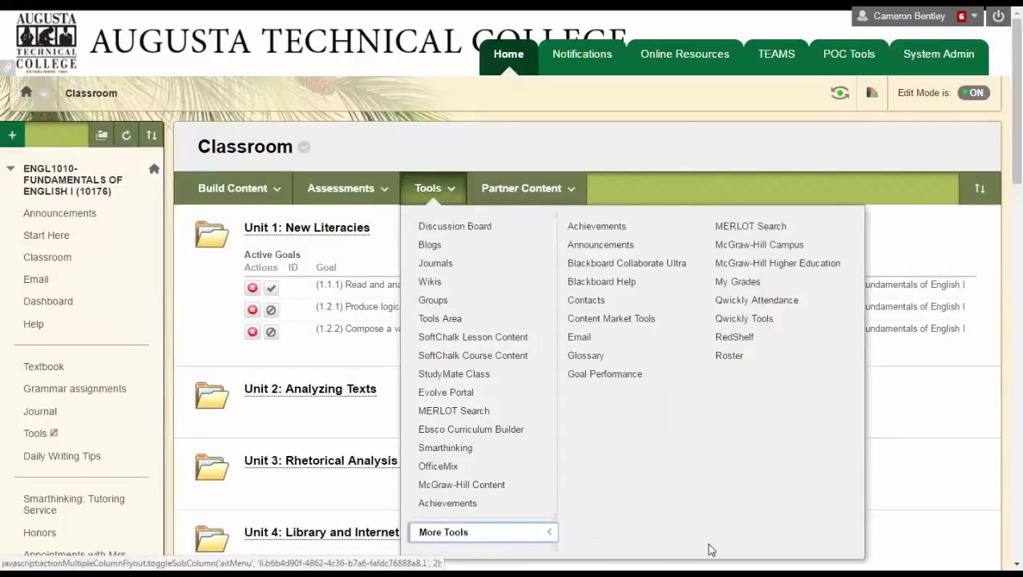
left_click(620, 376)
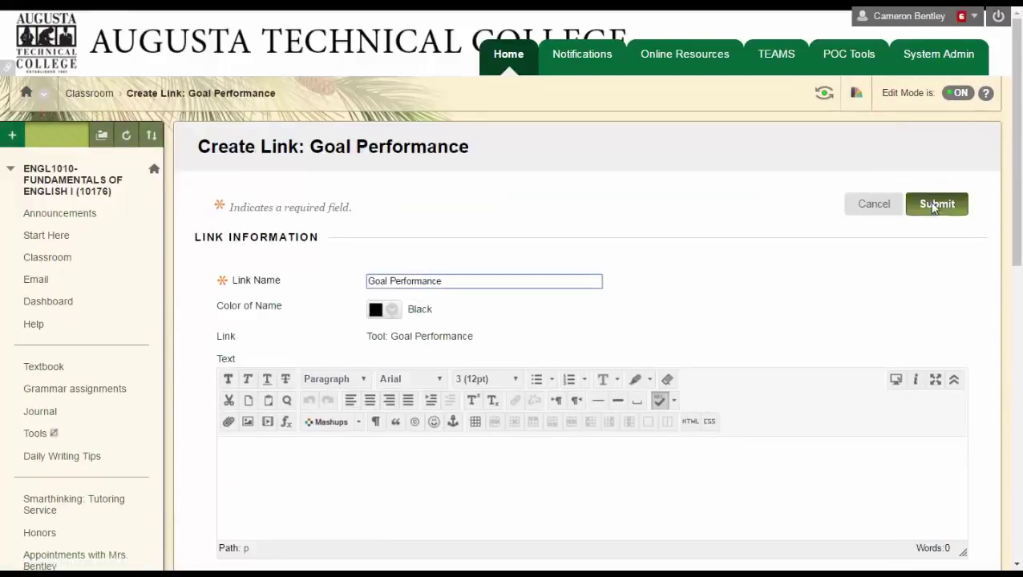
left_click(934, 208)
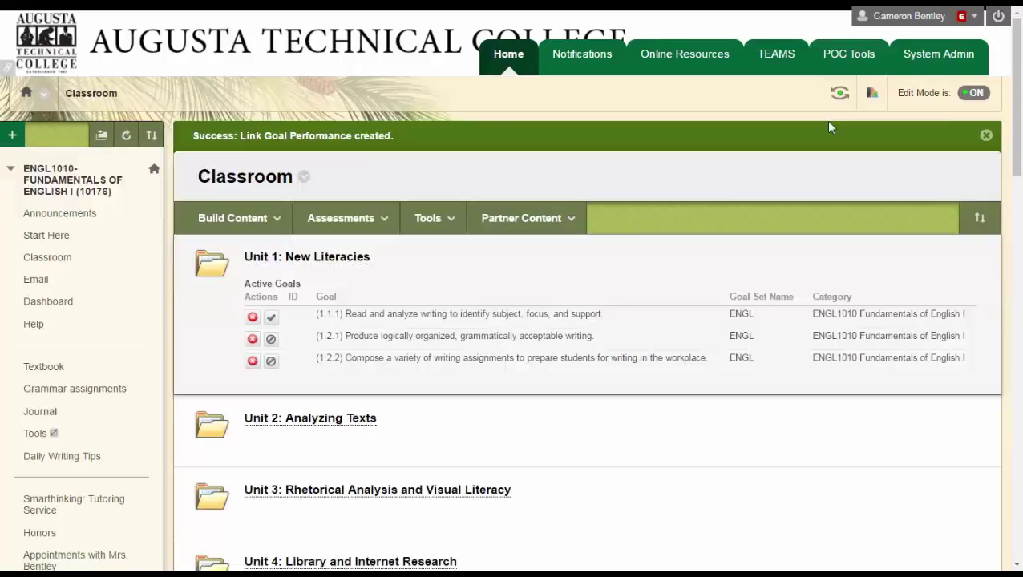
Enter student preview mode and open the Classroom content area as a student
left_click(840, 93)
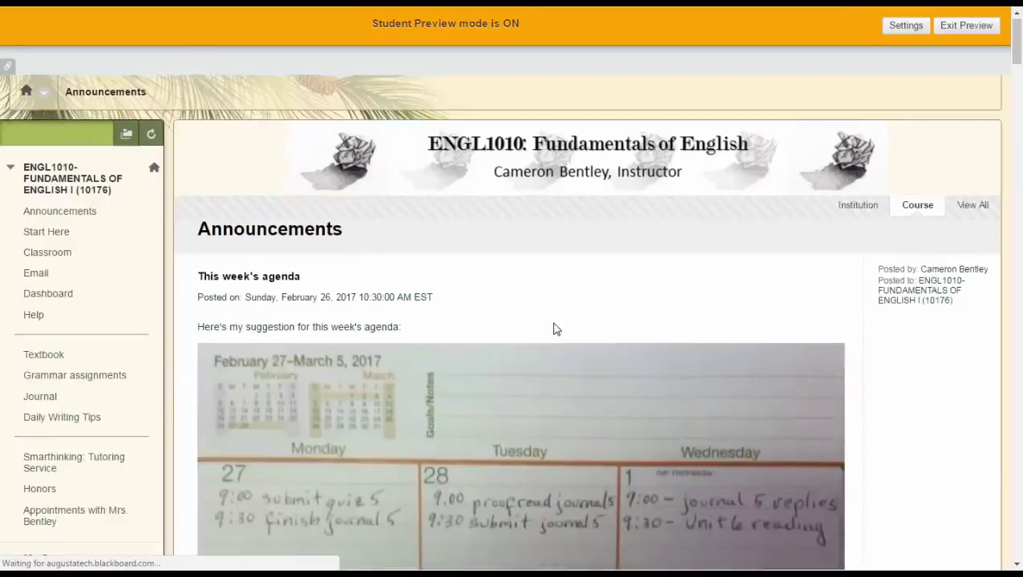
scroll(161, 152, "down", 7)
scroll(125, 231, "up", 7)
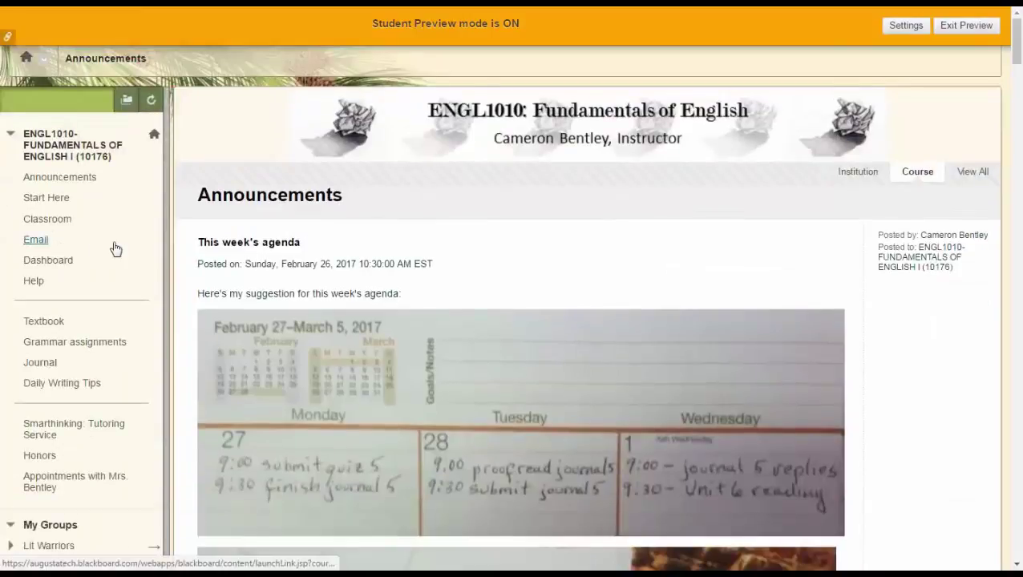
left_click(59, 222)
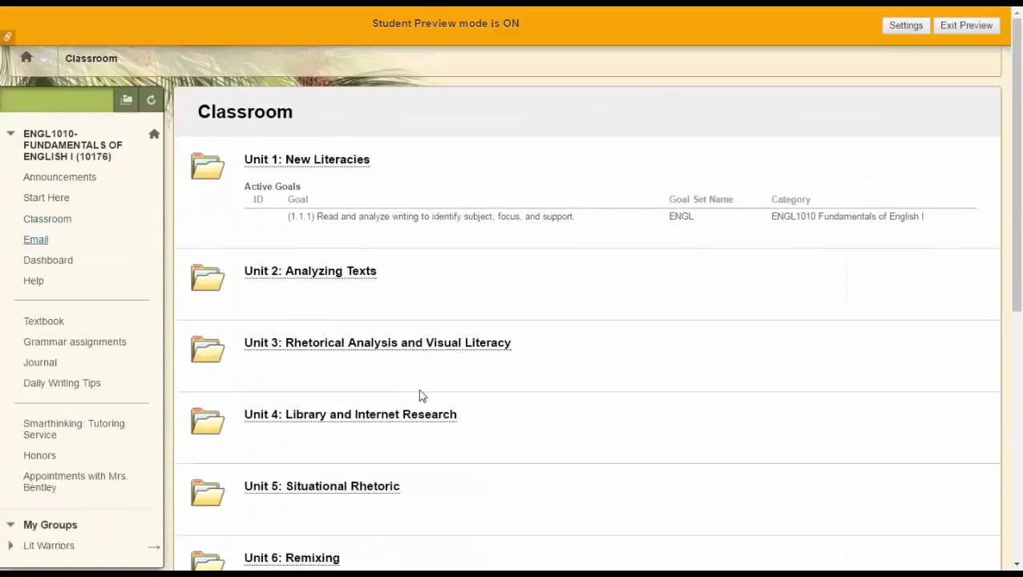
Open the Goal Performance link at the end of the Classroom content and inspect the score for goal 1.1.1
scroll(547, 405, "down", 5)
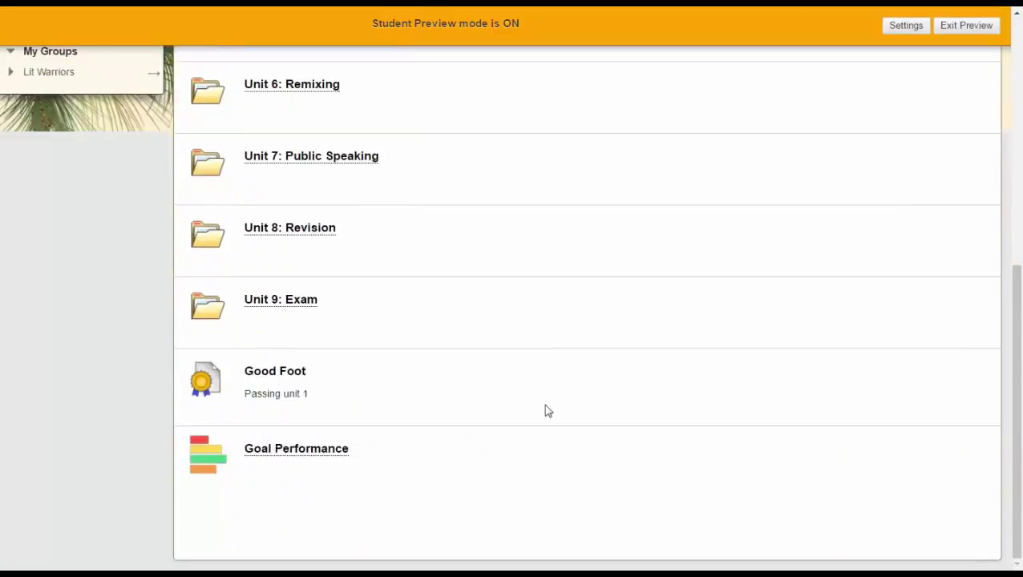
left_click(301, 451)
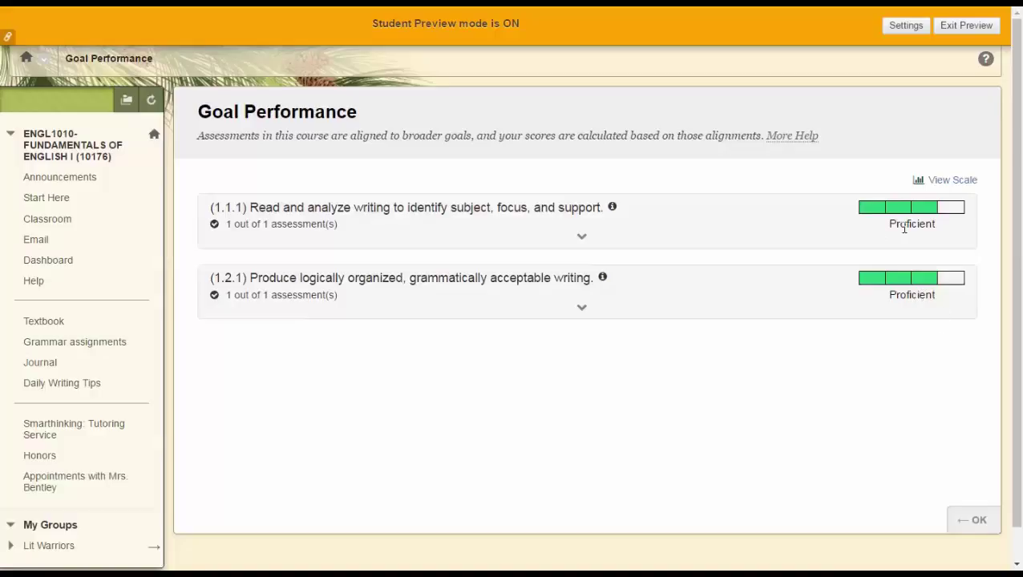
mouse_move(925, 210)
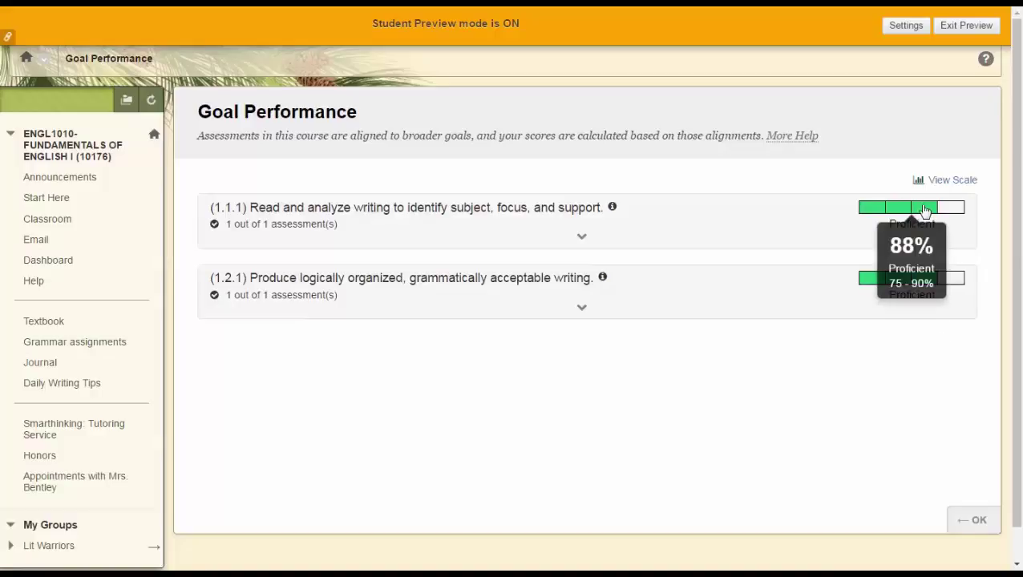